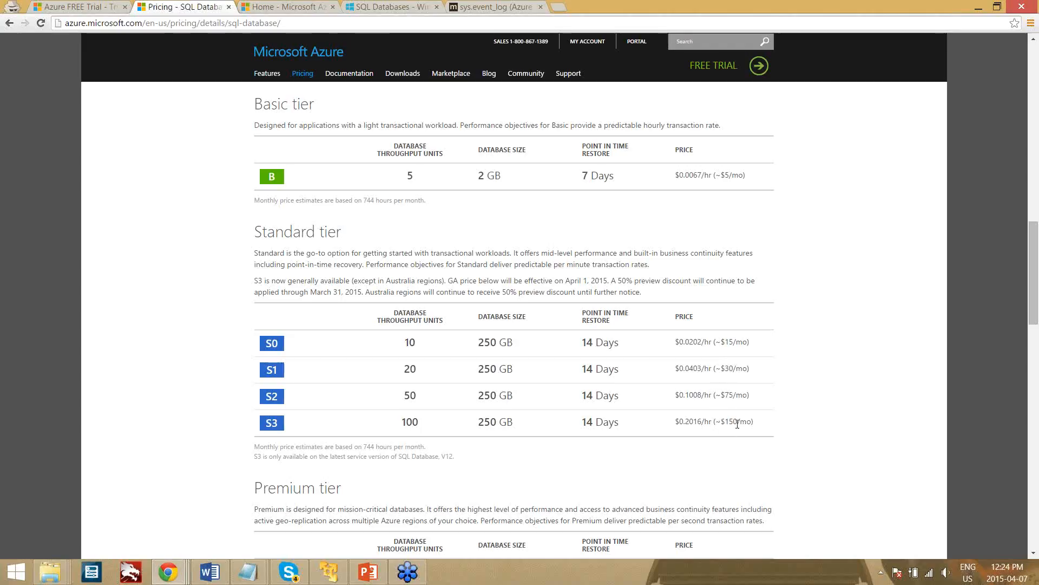
Review the Standard and Premium tier prices for SQL Database and bring up the Azure preview portal's home page.
{"action": "scroll", "coordinate": [733, 296], "scroll_direction": "down", "scroll_amount": 1}
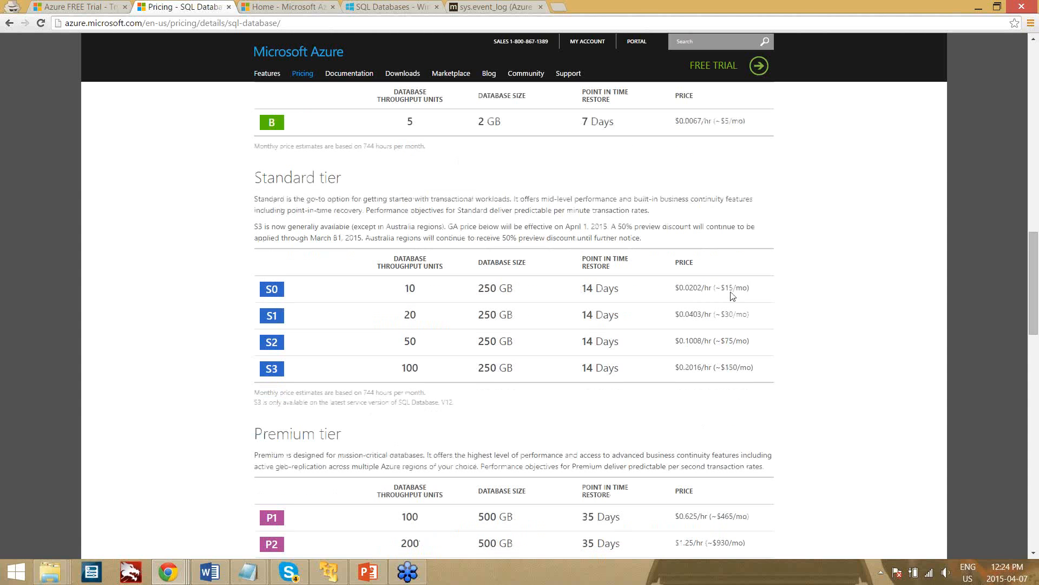
{"action": "scroll", "coordinate": [731, 292], "scroll_direction": "down", "scroll_amount": 2}
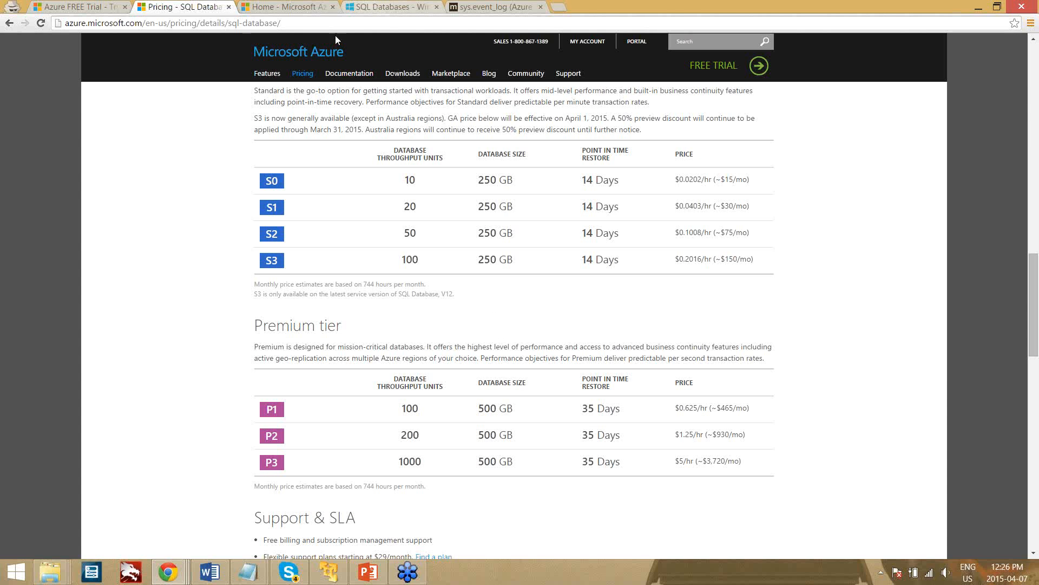
{"action": "left_click", "coordinate": [303, 7]}
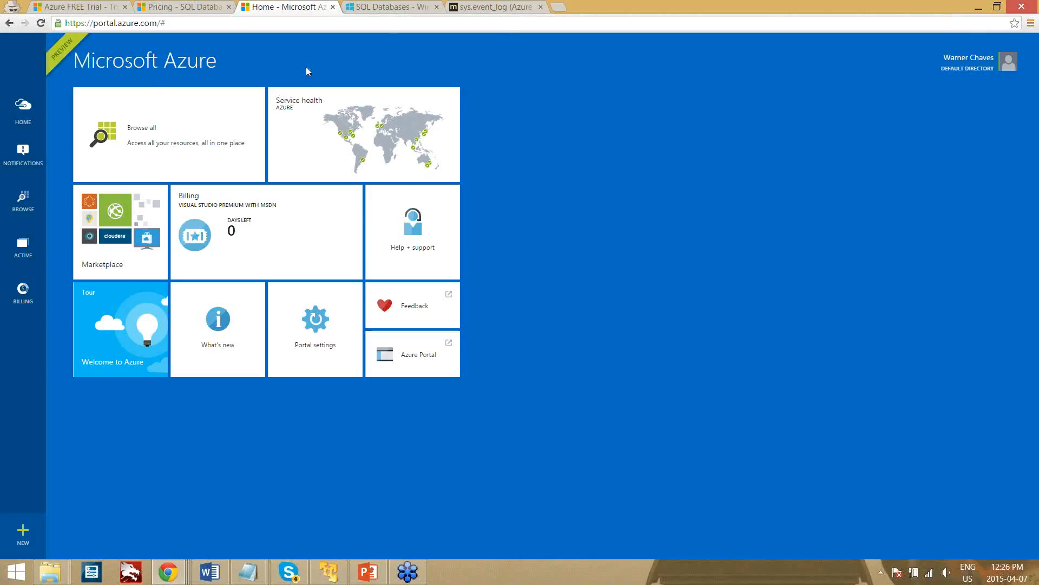
Sign back in to the classic Azure management portal with the saved Microsoft account and its password, and list the SQL databases.
{"action": "left_click", "coordinate": [389, 11]}
{"action": "left_click", "coordinate": [799, 514]}
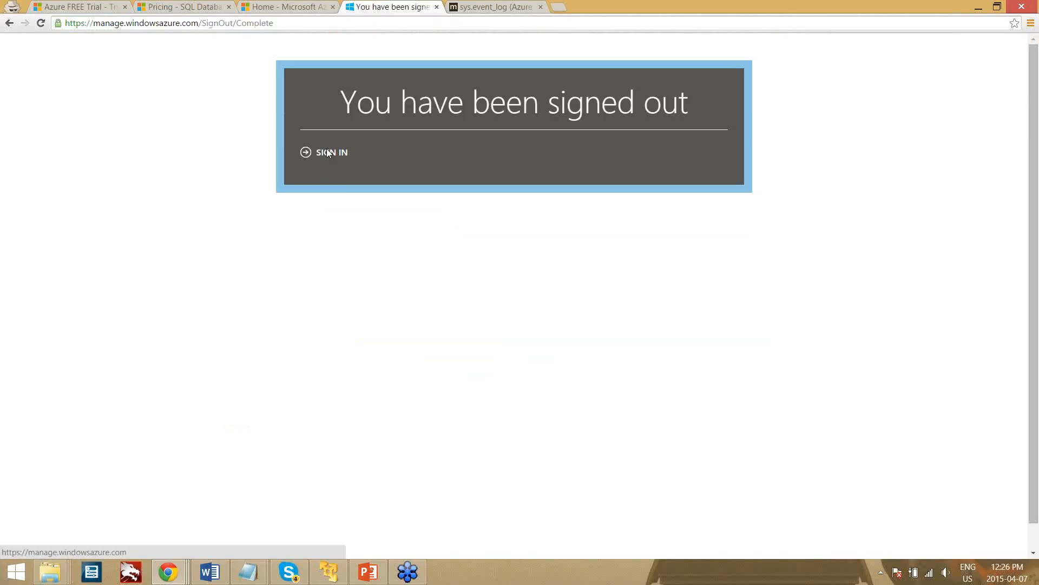
{"action": "left_click", "coordinate": [328, 154]}
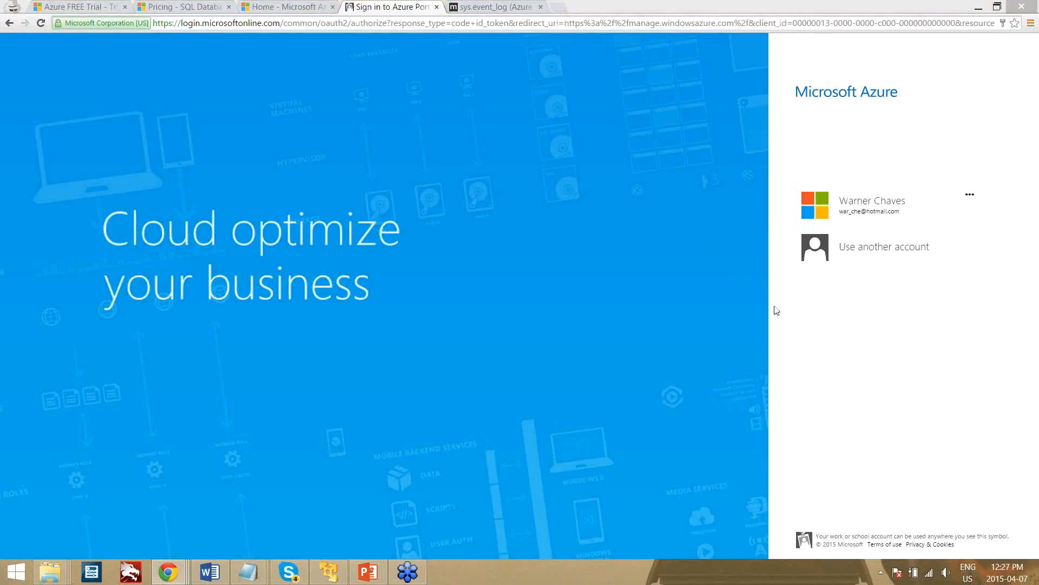
{"action": "left_click", "coordinate": [826, 208]}
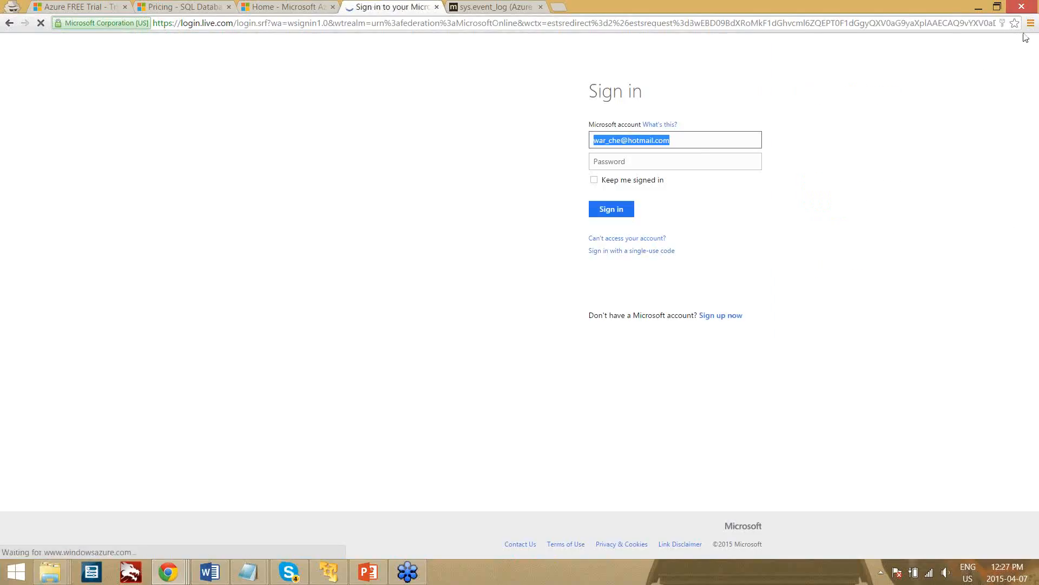
{"action": "left_click", "coordinate": [698, 160]}
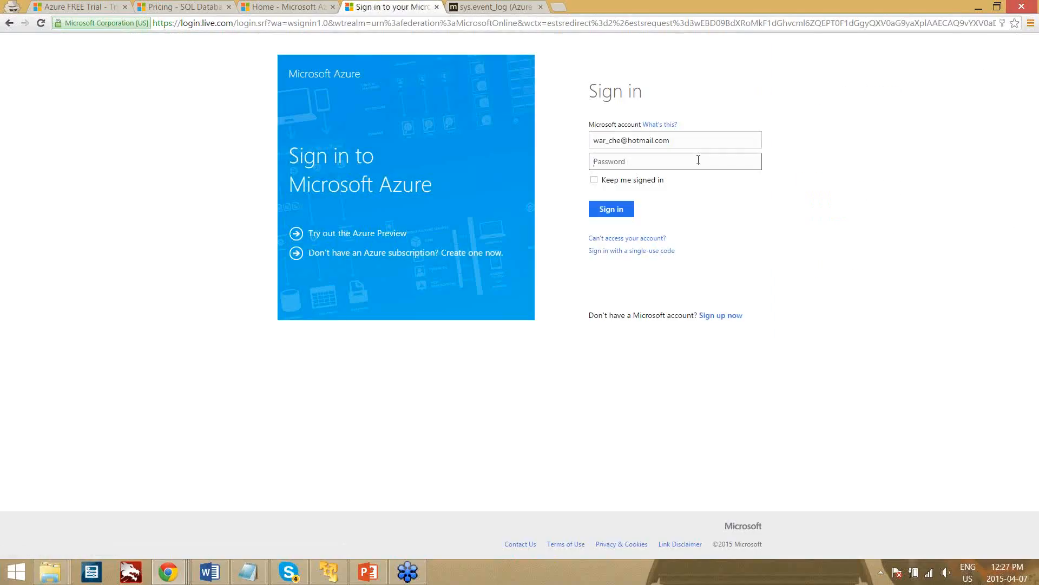
{"action": "type", "text": "***************"}
{"action": "left_click", "coordinate": [630, 209]}
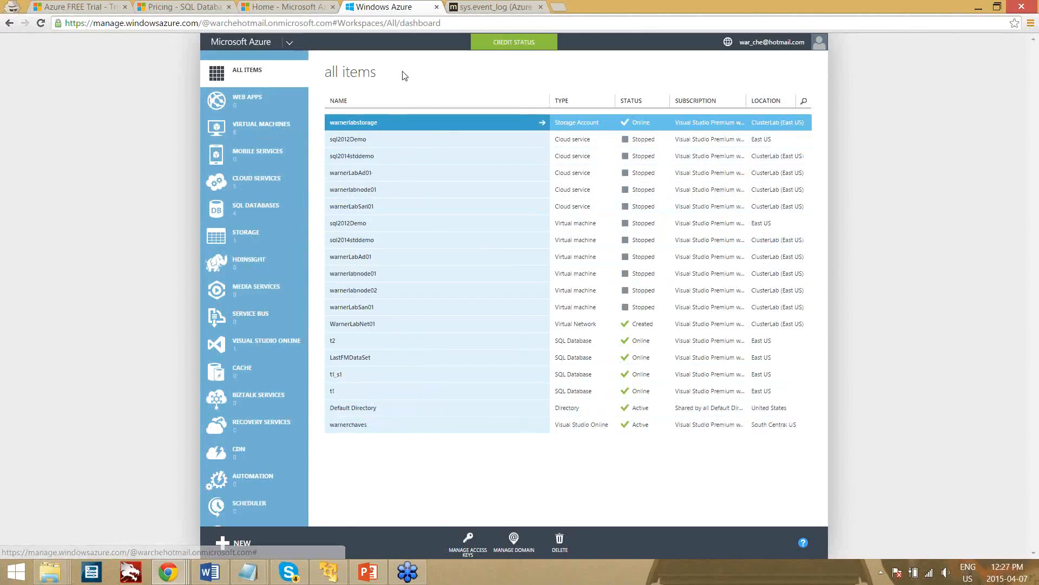
{"action": "left_click", "coordinate": [246, 209]}
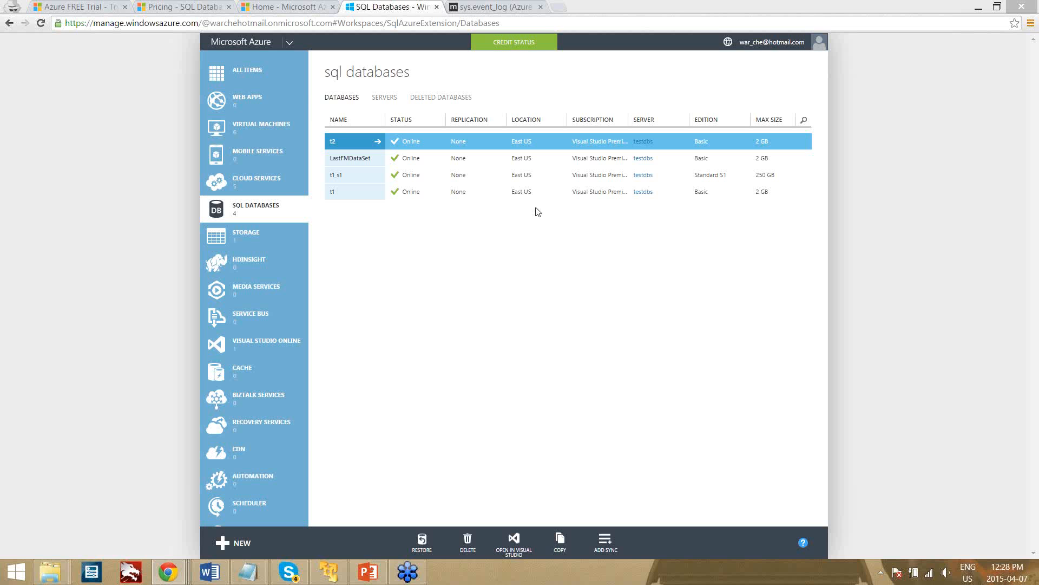
In the Azure preview portal, browse the SQL Servers and view the overview of the testdbs server.
{"action": "left_click", "coordinate": [267, 7]}
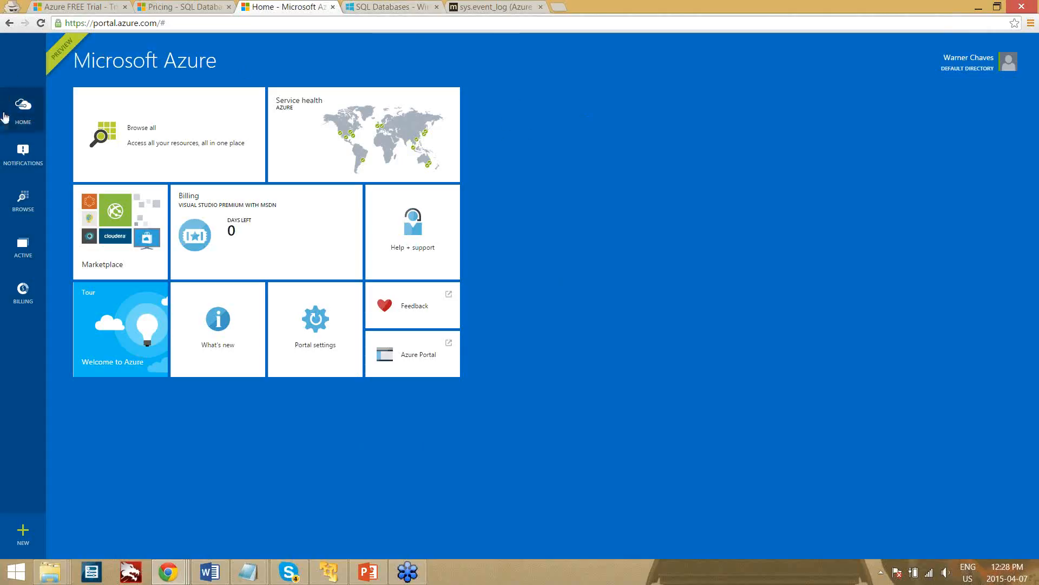
{"action": "left_click", "coordinate": [26, 198]}
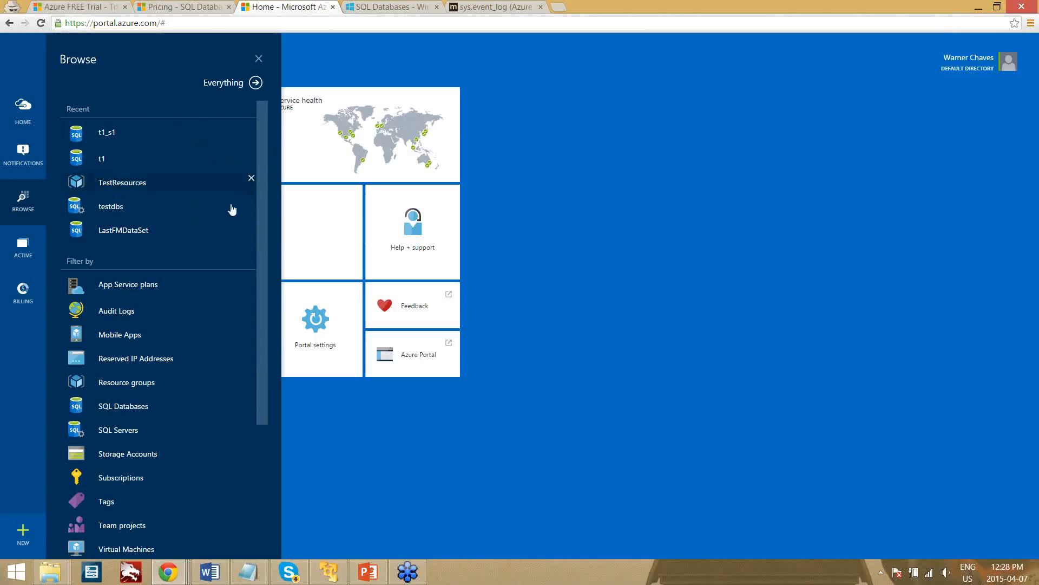
{"action": "left_click", "coordinate": [149, 439]}
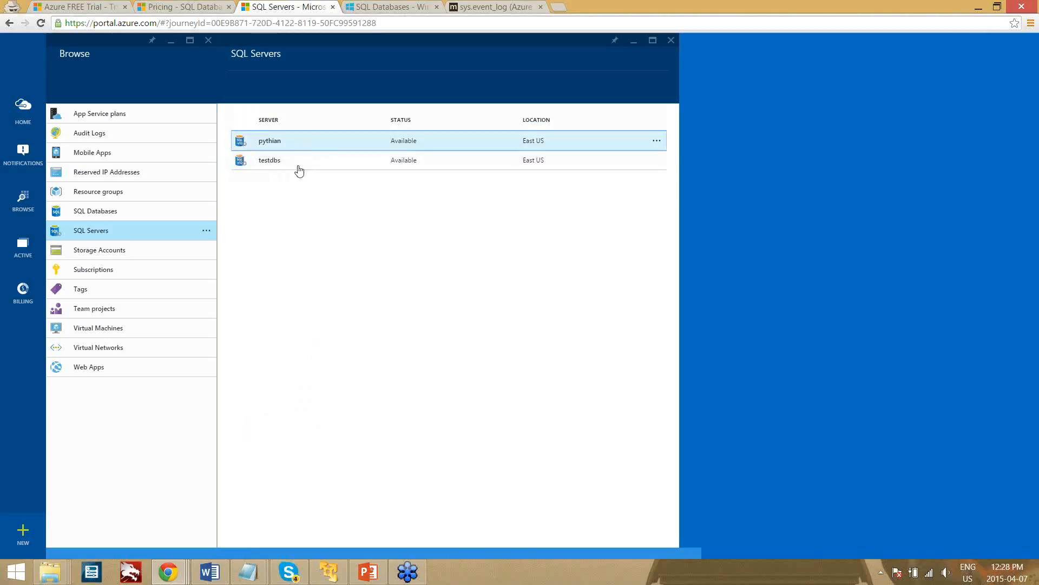
{"action": "left_click", "coordinate": [263, 164]}
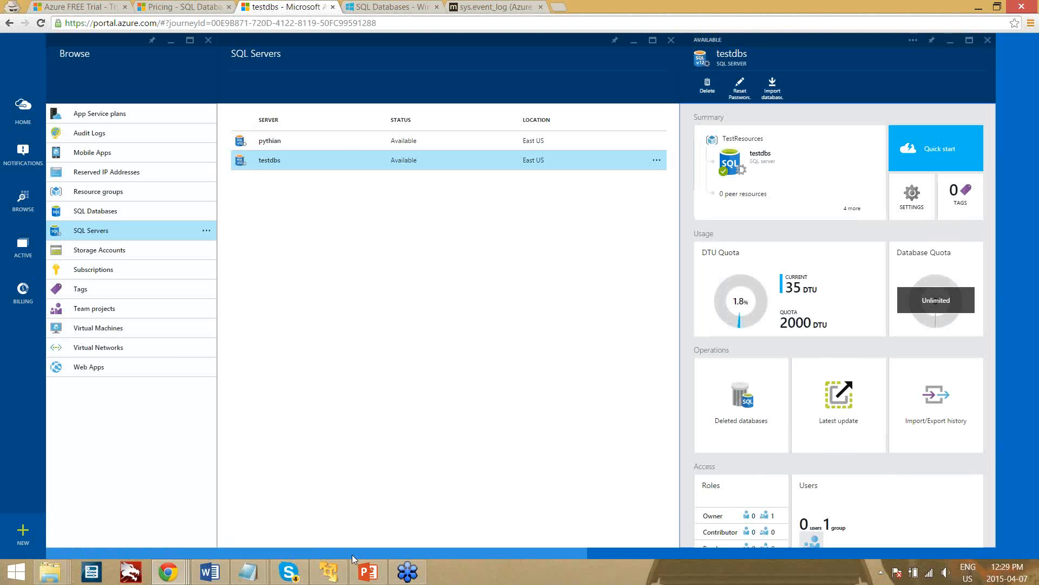
{"action": "left_click_drag", "start_coordinate": [357, 554], "coordinate": [454, 551]}
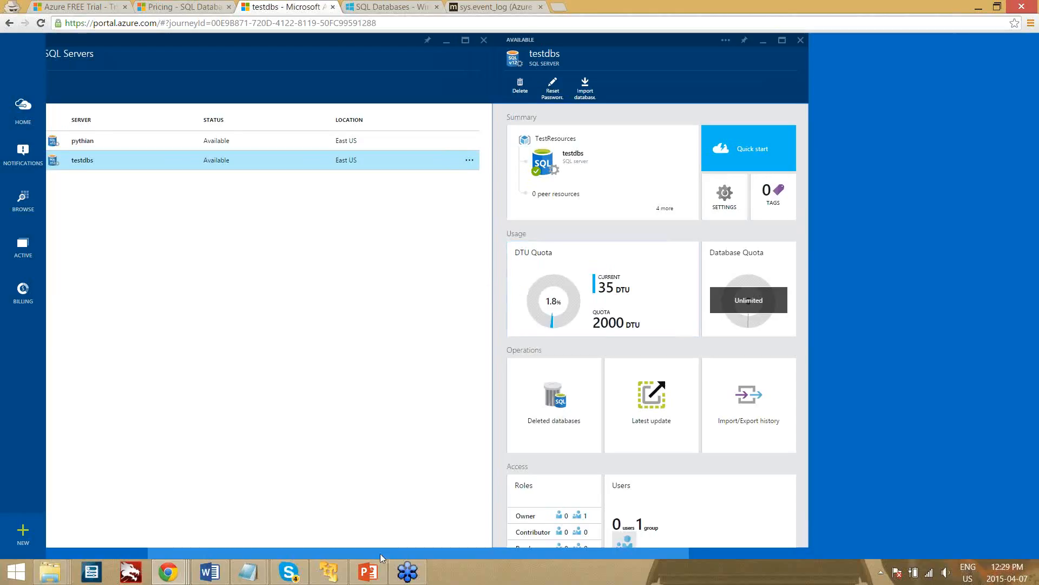
{"action": "scroll", "coordinate": [380, 553], "scroll_direction": "left", "scroll_amount": 1}
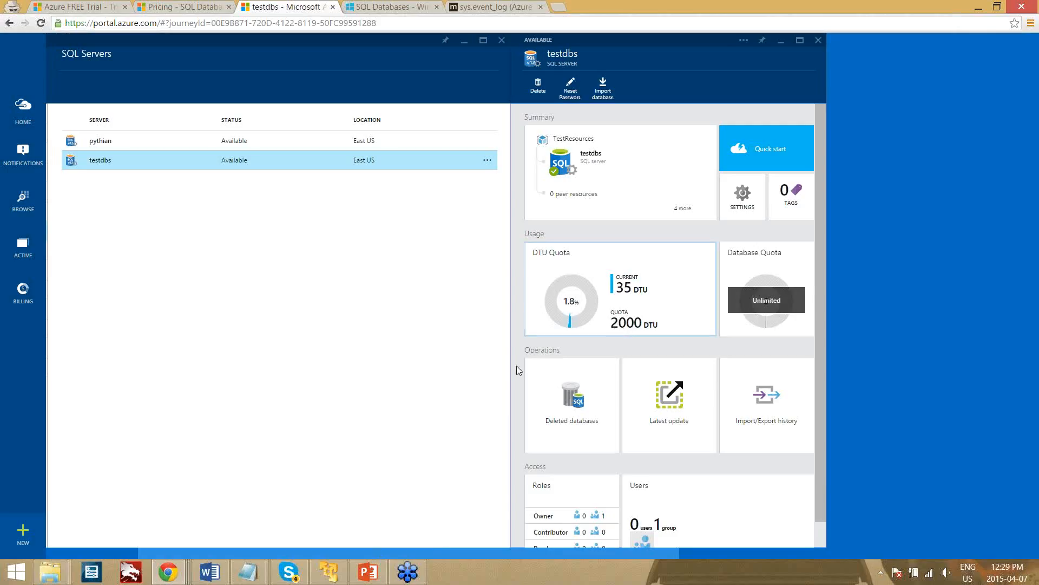
{"action": "scroll", "coordinate": [434, 553], "scroll_direction": "left", "scroll_amount": 1}
{"action": "left_click_drag", "start_coordinate": [433, 553], "coordinate": [342, 547]}
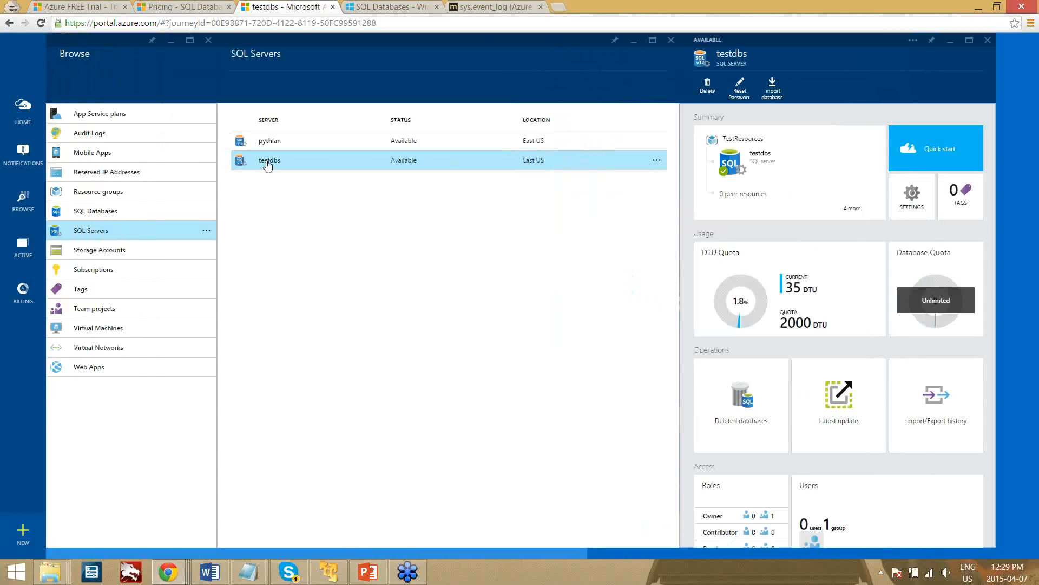
Open the t1 database from the SQL Databases list and review its summary, monitoring and usage details.
{"action": "left_click", "coordinate": [126, 216]}
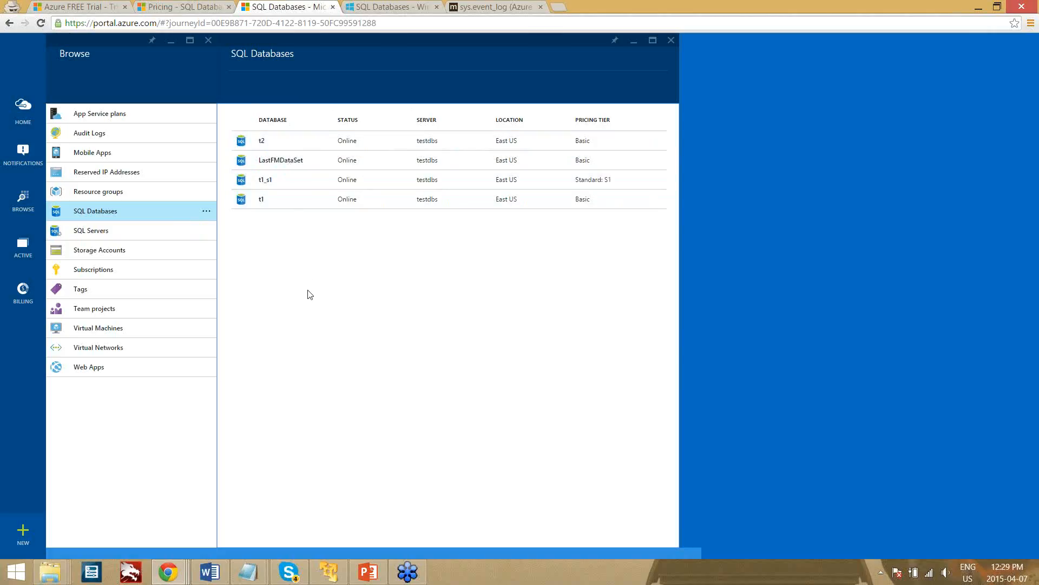
{"action": "left_click", "coordinate": [283, 206]}
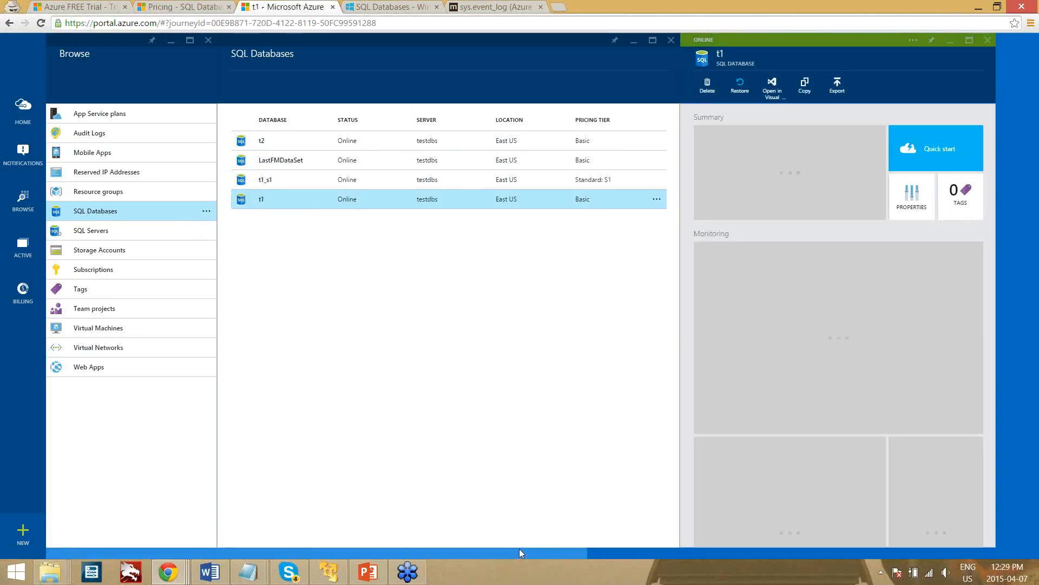
{"action": "left_click_drag", "start_coordinate": [519, 549], "coordinate": [655, 550]}
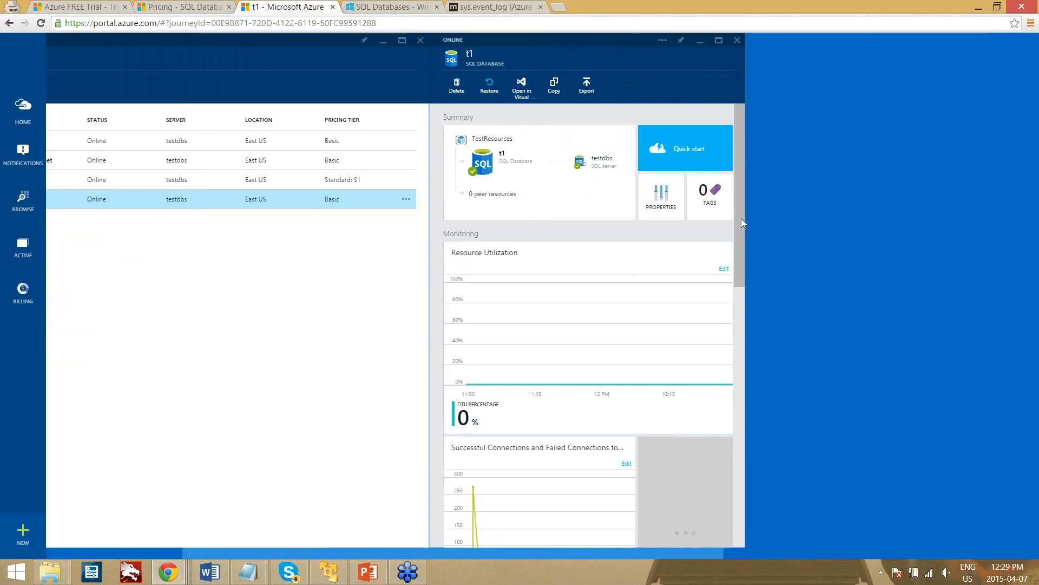
{"action": "left_click_drag", "start_coordinate": [742, 212], "coordinate": [743, 320]}
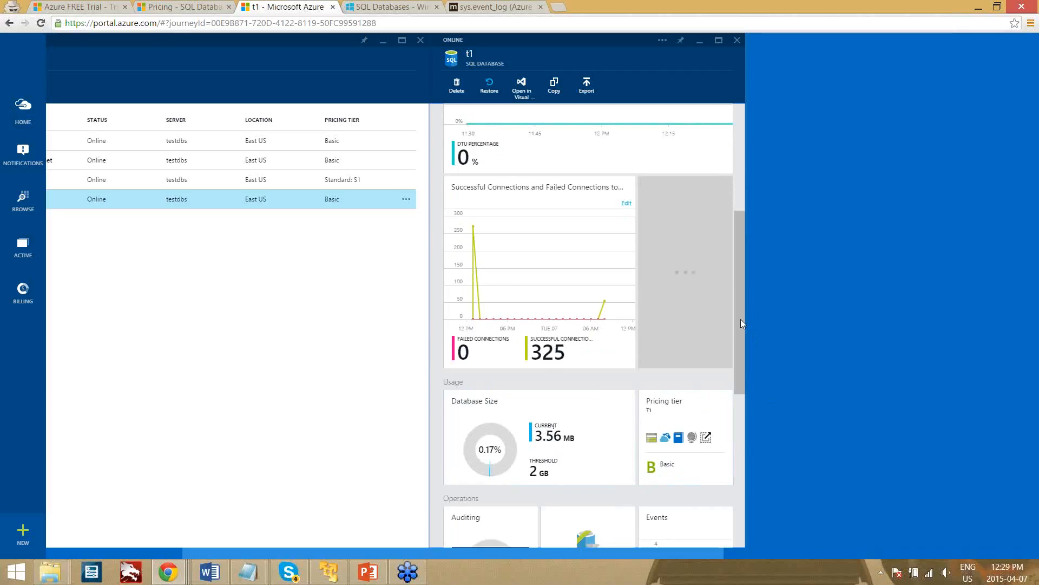
{"action": "left_click_drag", "start_coordinate": [741, 320], "coordinate": [741, 201]}
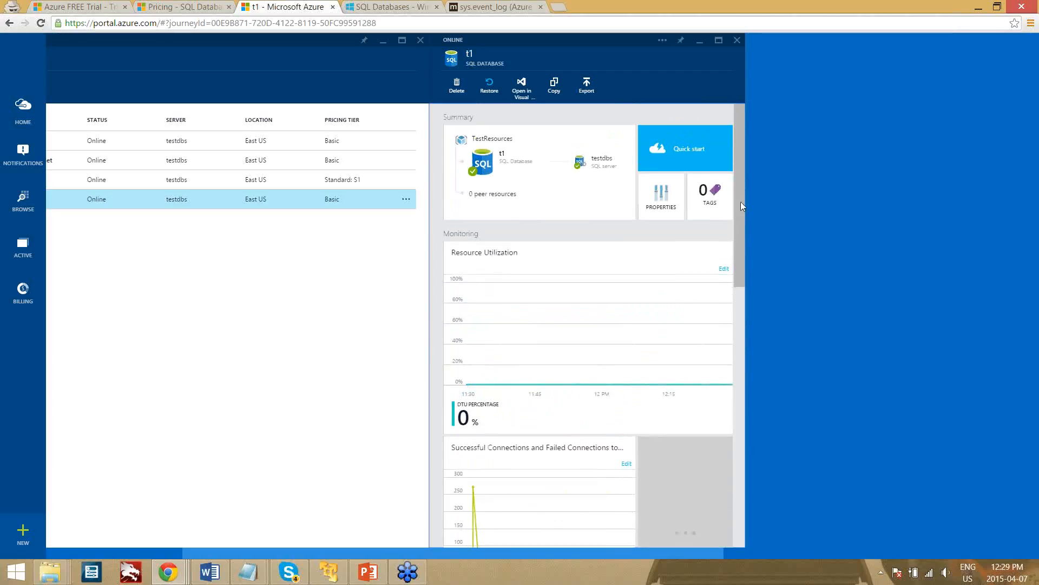
{"action": "left_click_drag", "start_coordinate": [614, 557], "coordinate": [444, 558]}
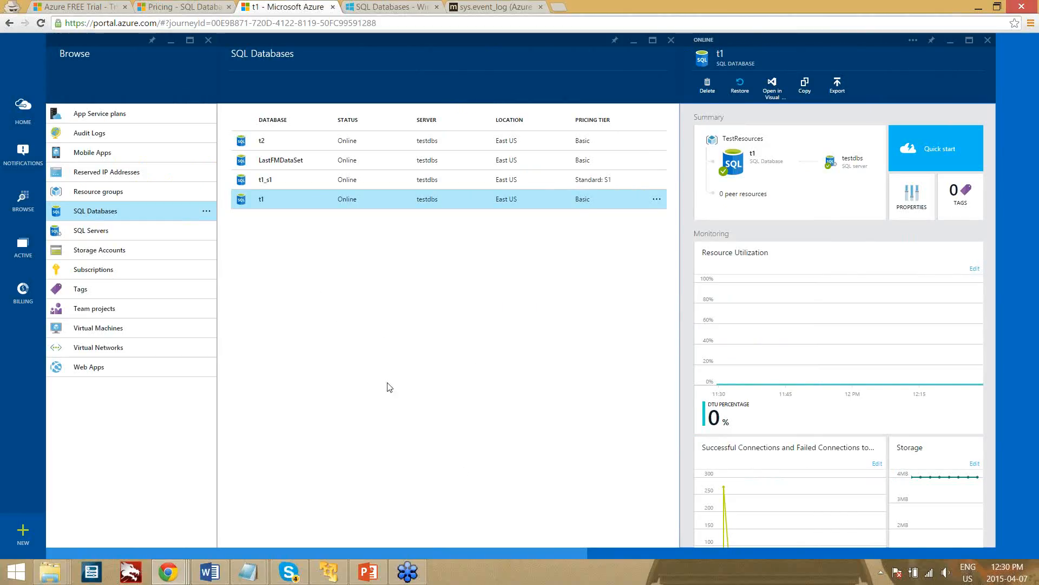
Open the firewall settings of the testdbs SQL server to view its allowed IP address rules.
{"action": "left_click", "coordinate": [116, 231]}
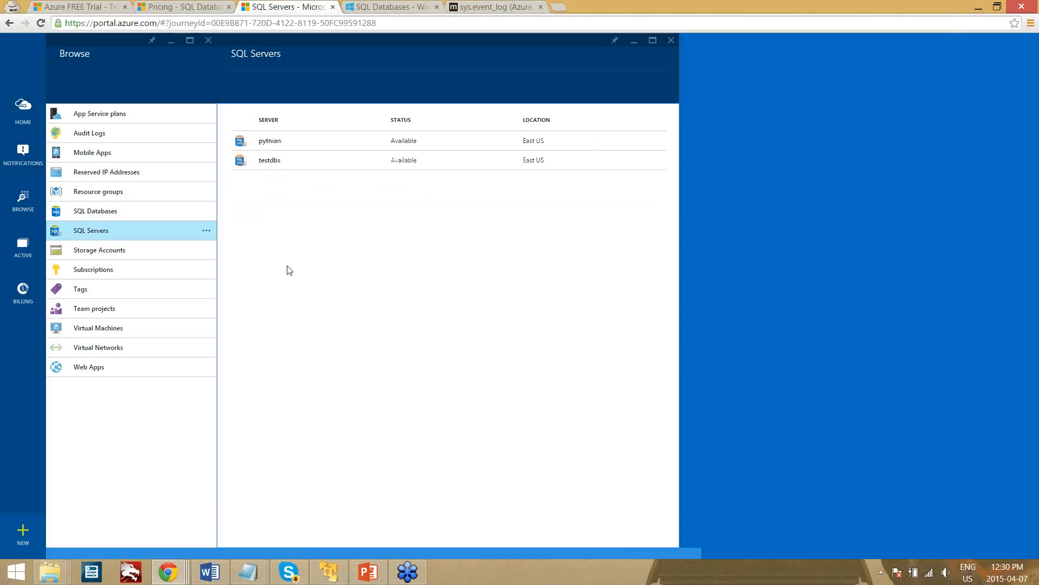
{"action": "left_click", "coordinate": [282, 163]}
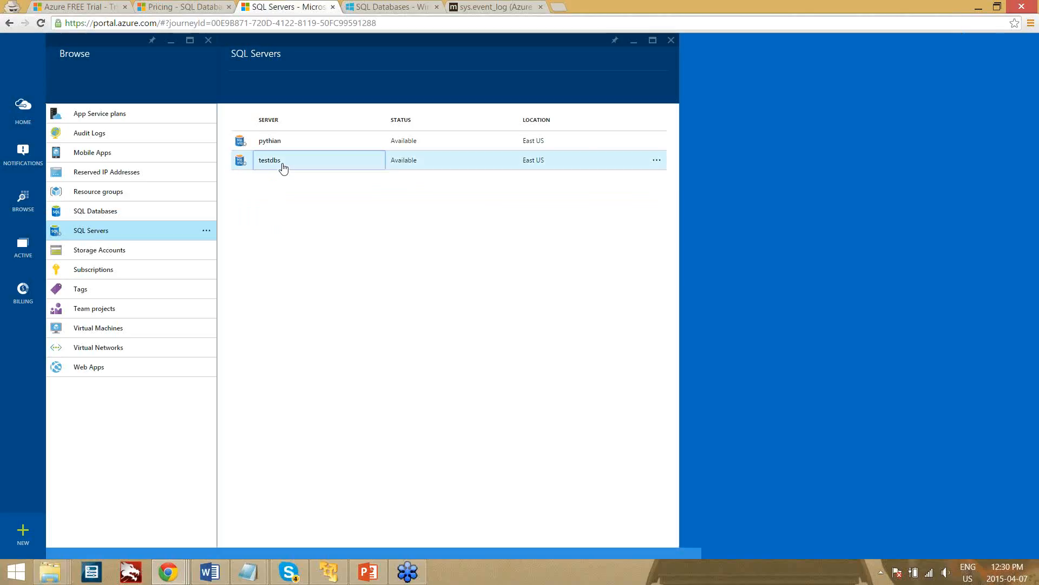
{"action": "left_click_drag", "start_coordinate": [430, 553], "coordinate": [579, 550]}
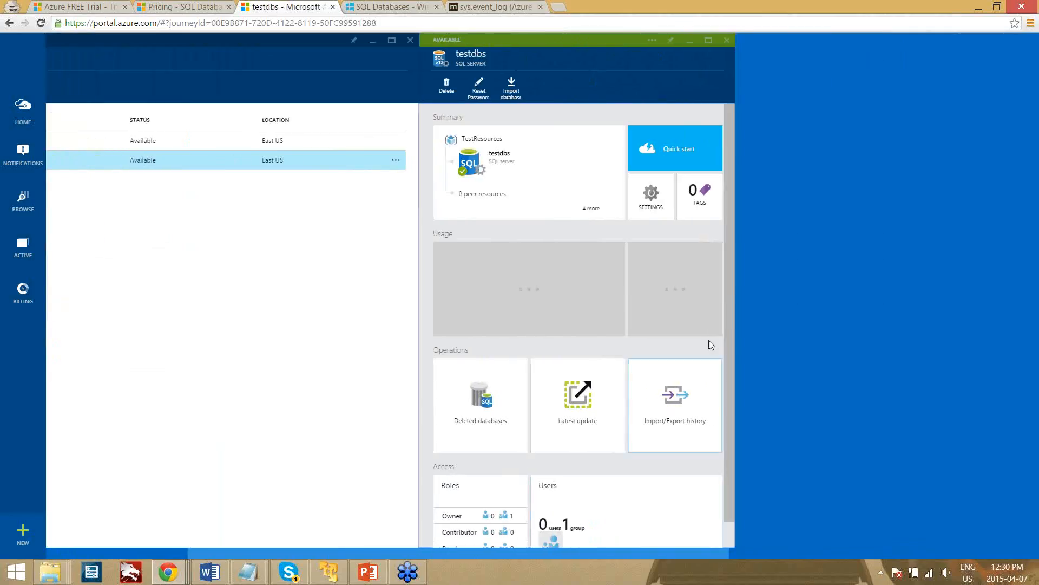
{"action": "left_click", "coordinate": [652, 210]}
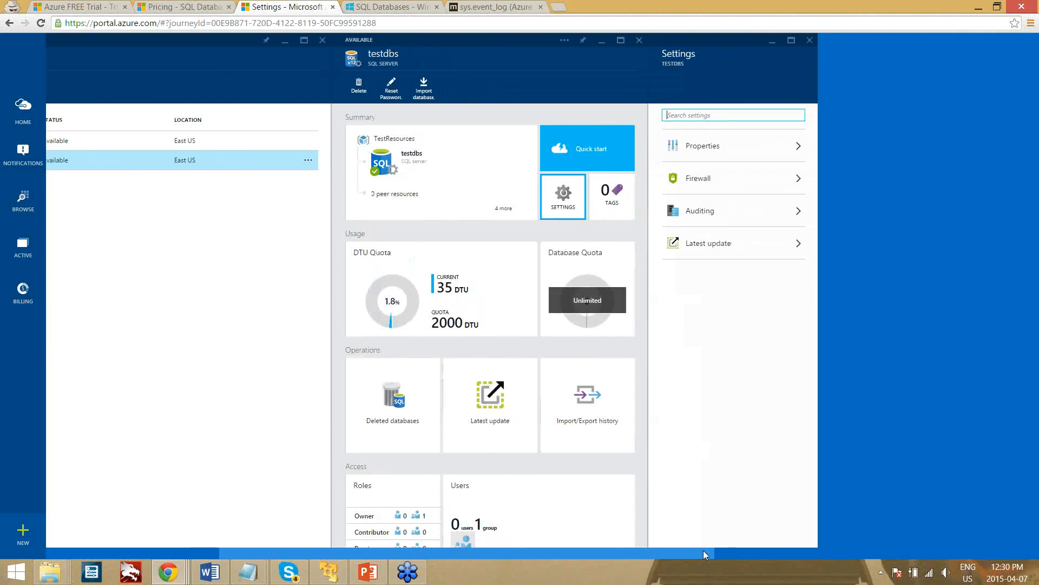
{"action": "left_click", "coordinate": [607, 183]}
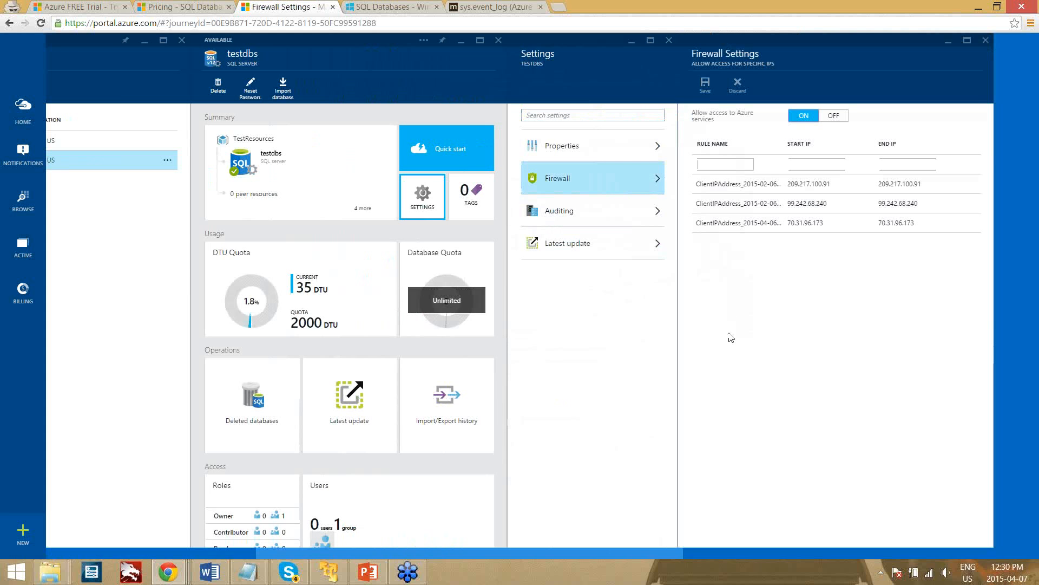
{"action": "left_click_drag", "start_coordinate": [651, 554], "coordinate": [732, 548]}
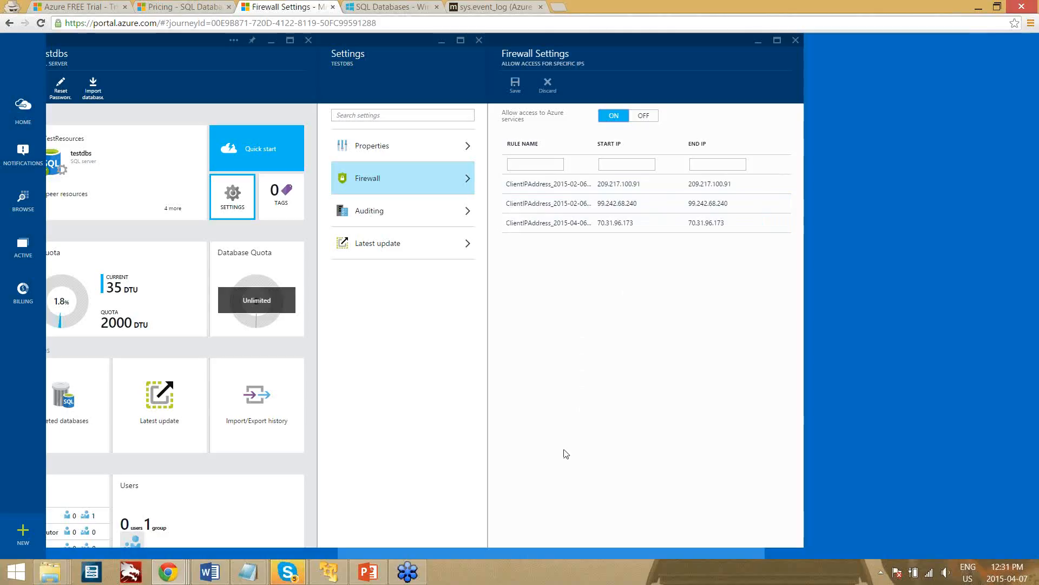
Switch to SQL Server Management Studio and view the system and user databases under the testdbs connection made to t1.
{"action": "left_click", "coordinate": [333, 571]}
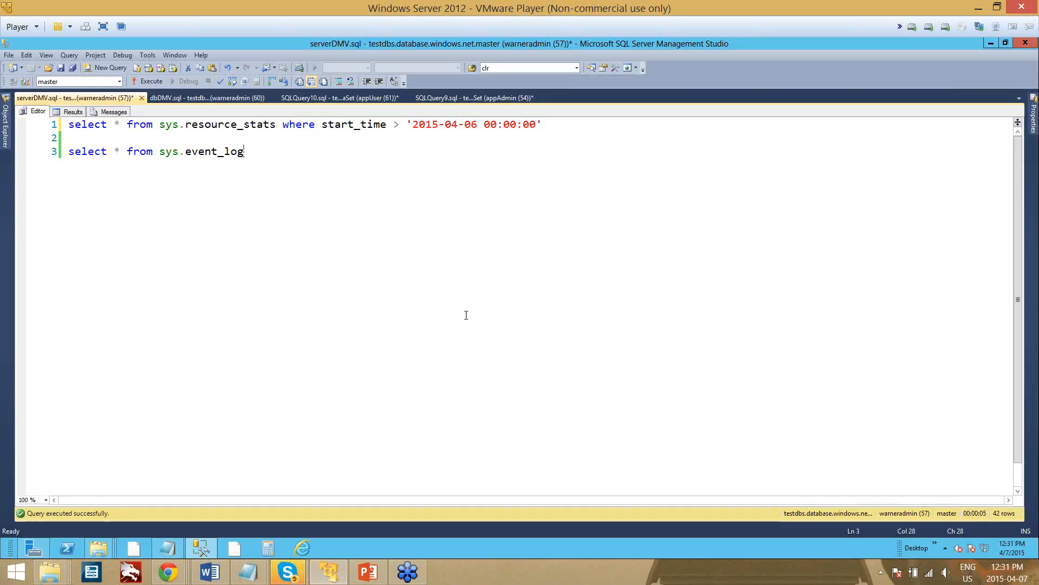
{"action": "mouse_move", "coordinate": [6, 125]}
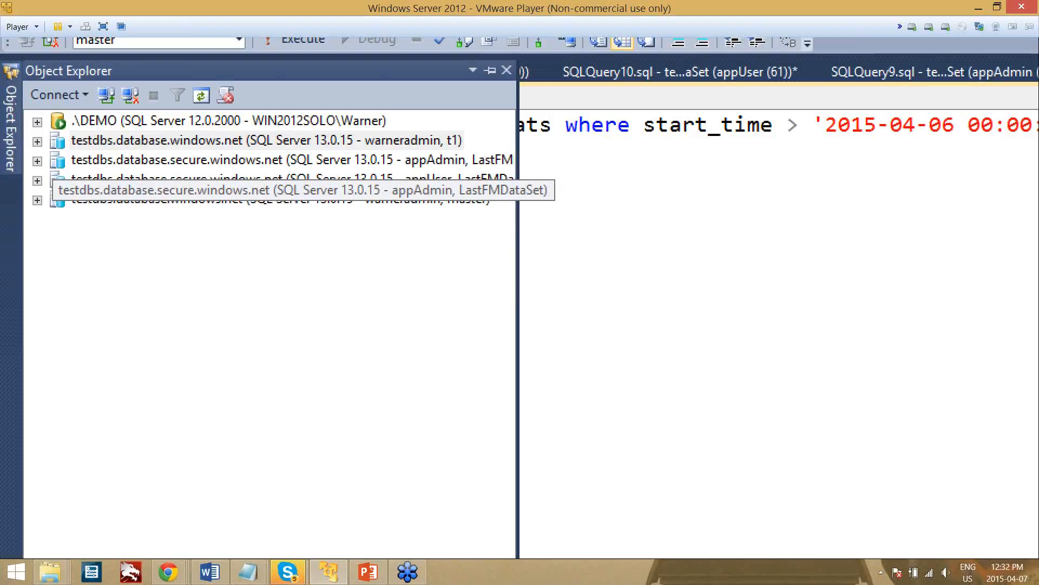
{"action": "left_click", "coordinate": [387, 289]}
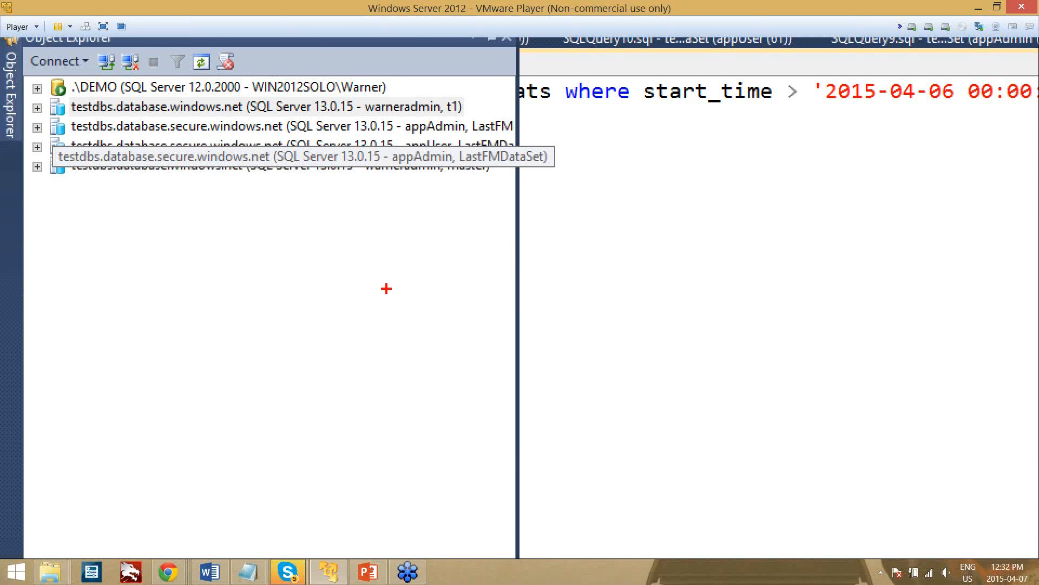
{"action": "key", "text": "Escape"}
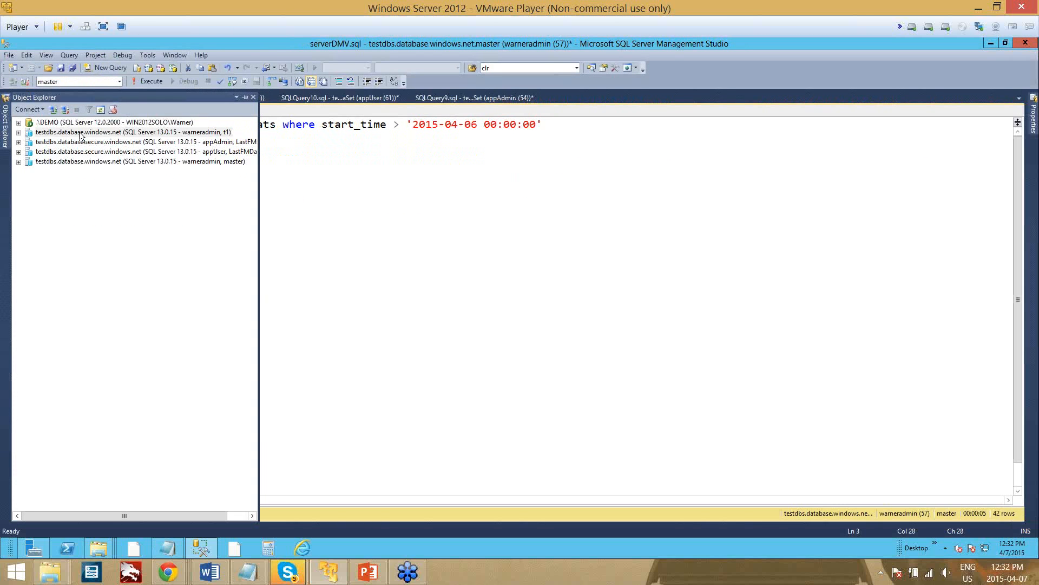
{"action": "left_click", "coordinate": [18, 132]}
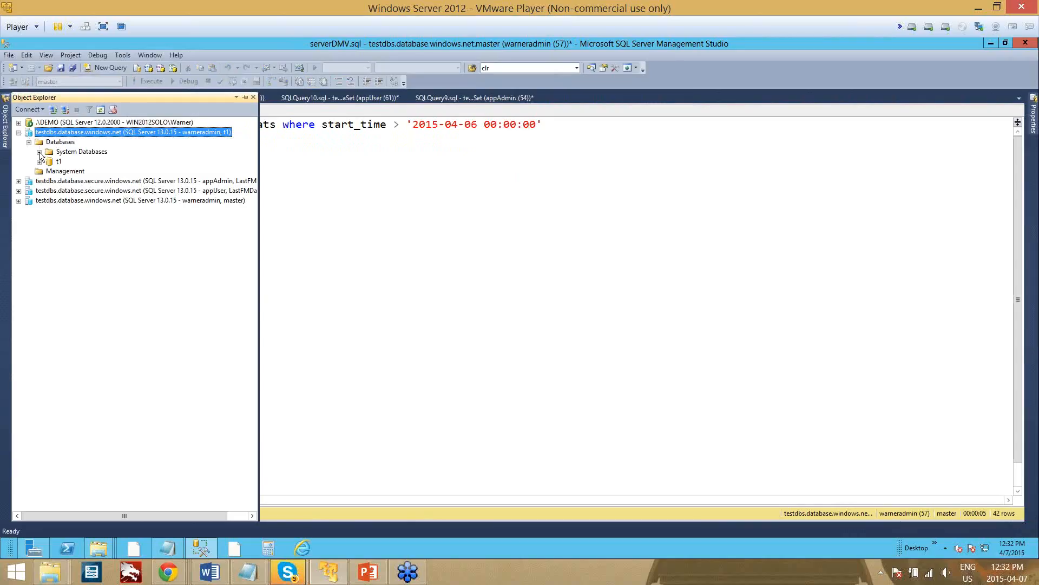
{"action": "left_click", "coordinate": [39, 152]}
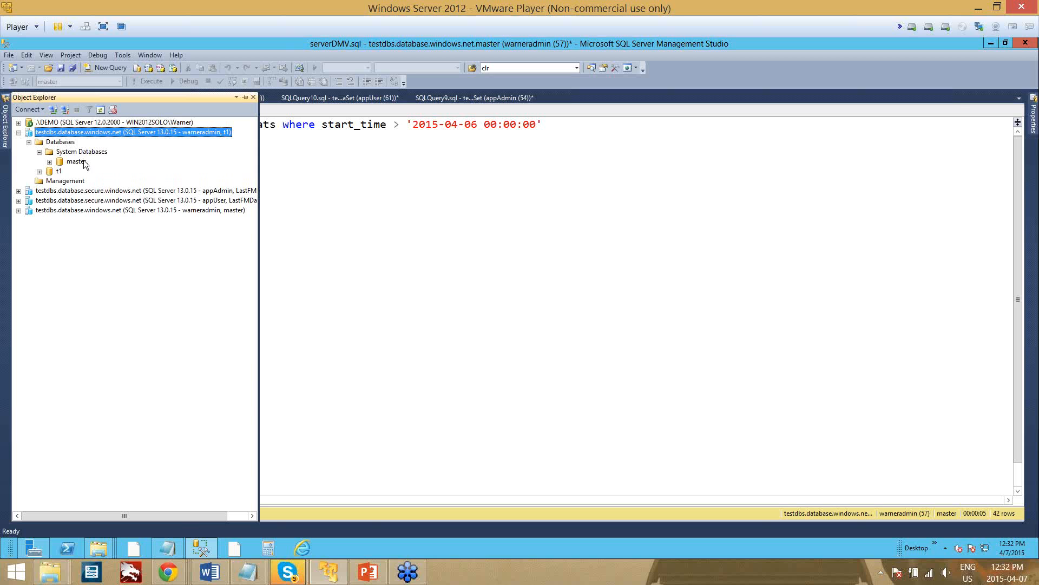
{"action": "left_click", "coordinate": [39, 153]}
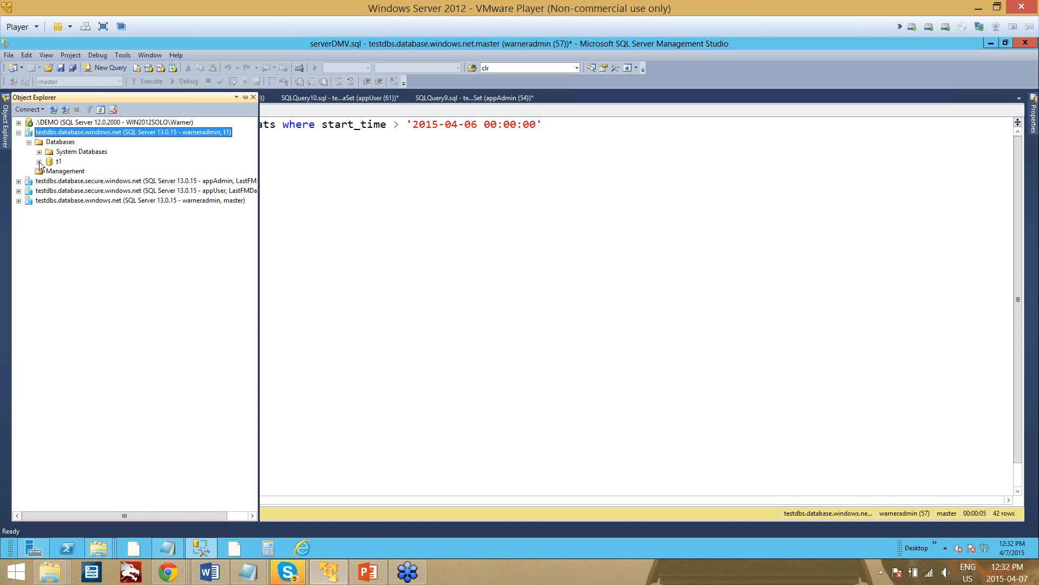
Inspect the t1 database's tables, views and security users in the object tree, and fold its Databases folder.
{"action": "left_click", "coordinate": [39, 161]}
{"action": "left_click", "coordinate": [60, 153]}
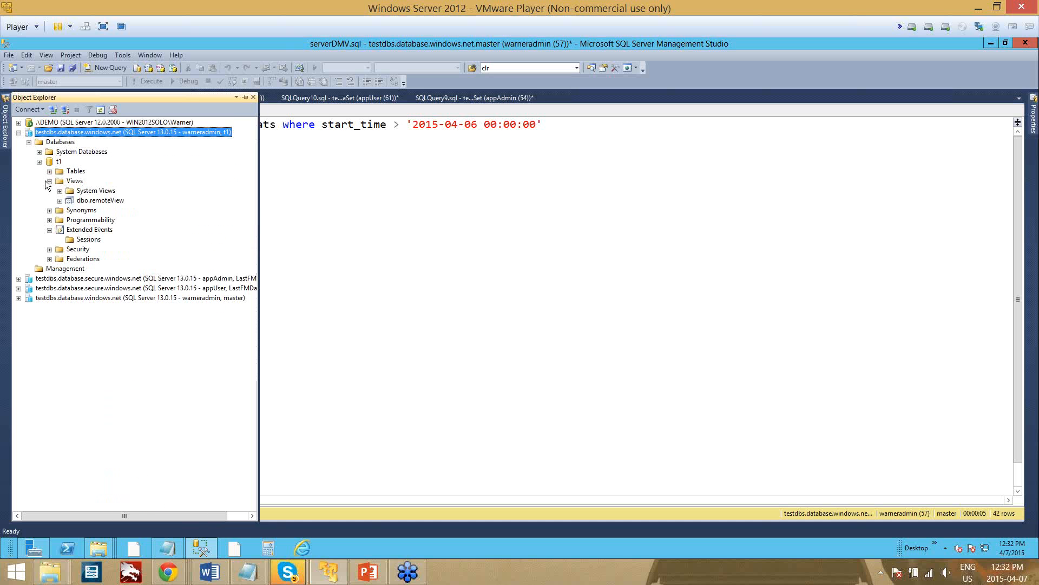
{"action": "left_click", "coordinate": [49, 171]}
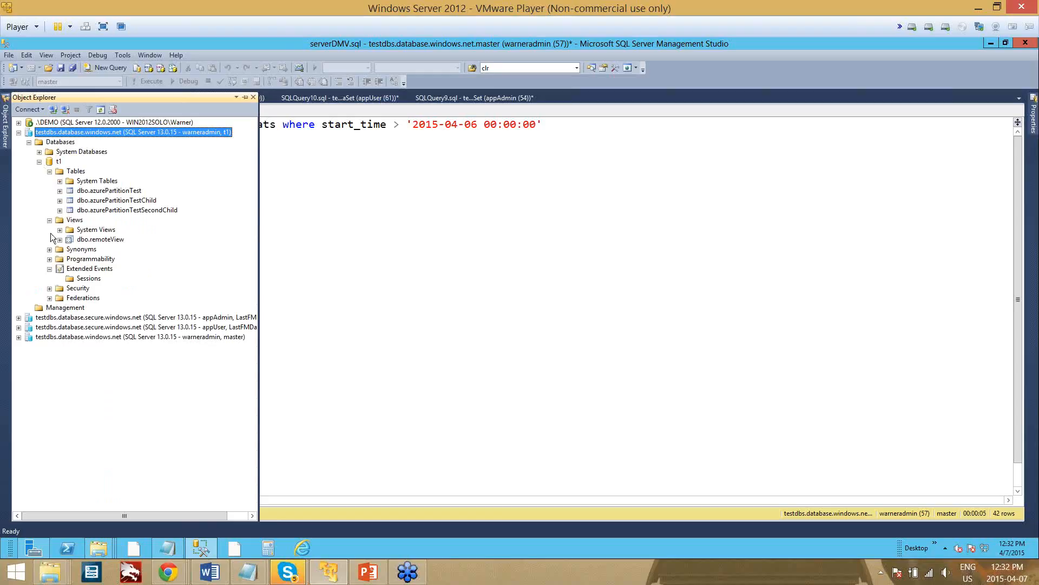
{"action": "left_click", "coordinate": [49, 288]}
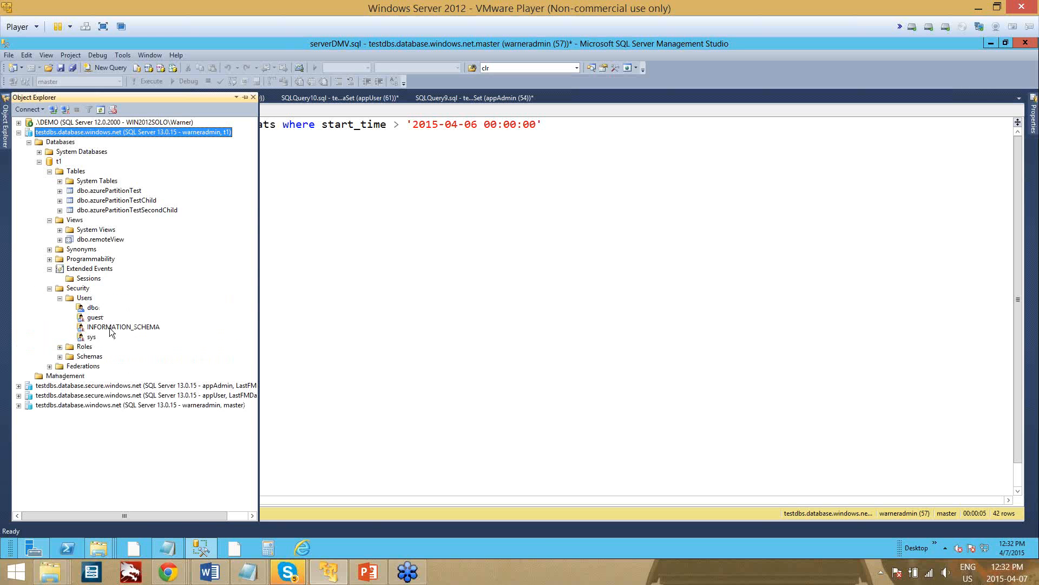
{"action": "left_click", "coordinate": [29, 141]}
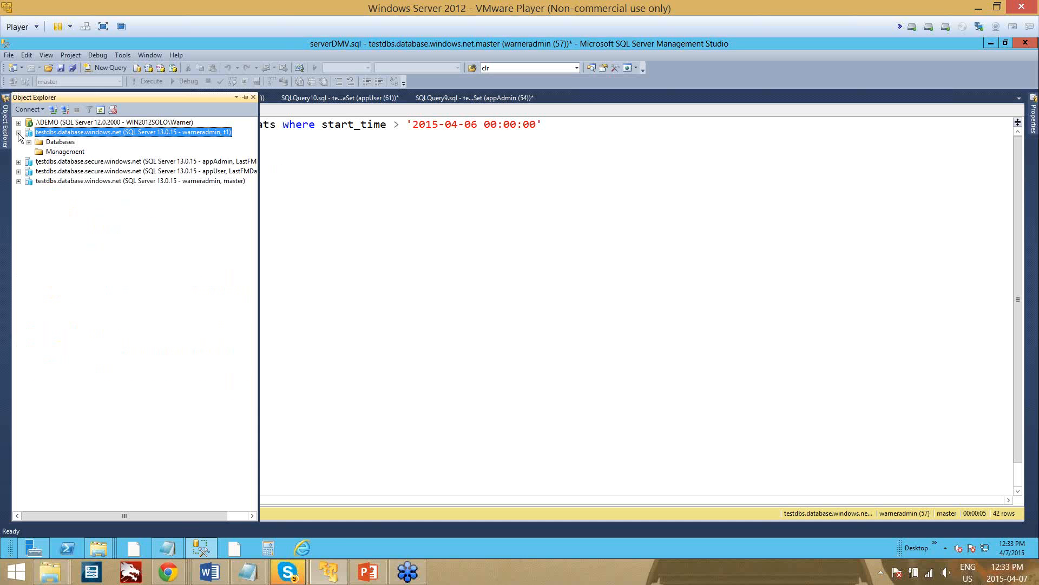
Collapse the t1 connection and review the databases and logins under the testdbs connection made to master.
{"action": "left_click", "coordinate": [19, 133]}
{"action": "left_click", "coordinate": [19, 162]}
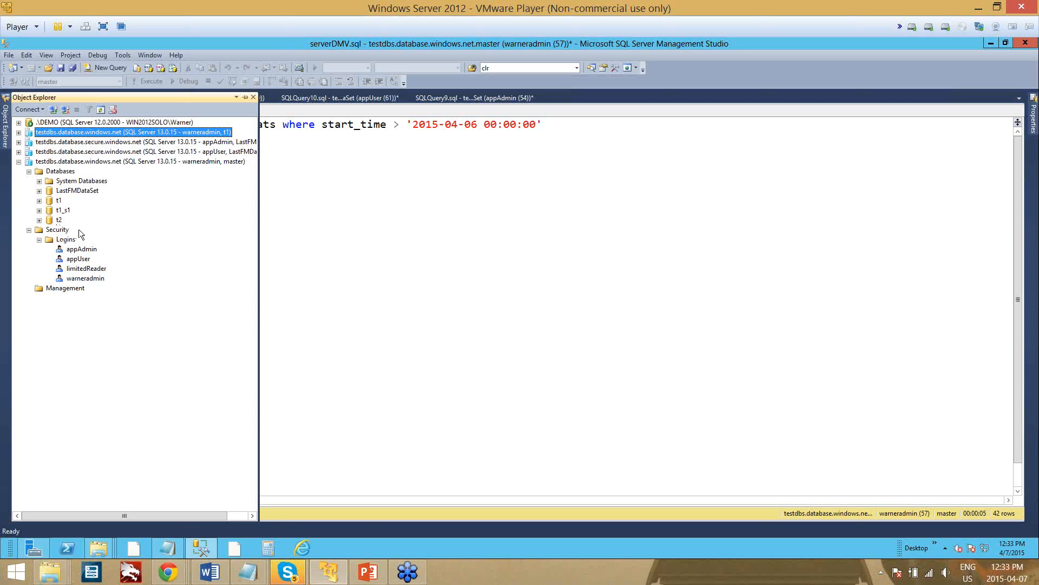
{"action": "left_click", "coordinate": [18, 162]}
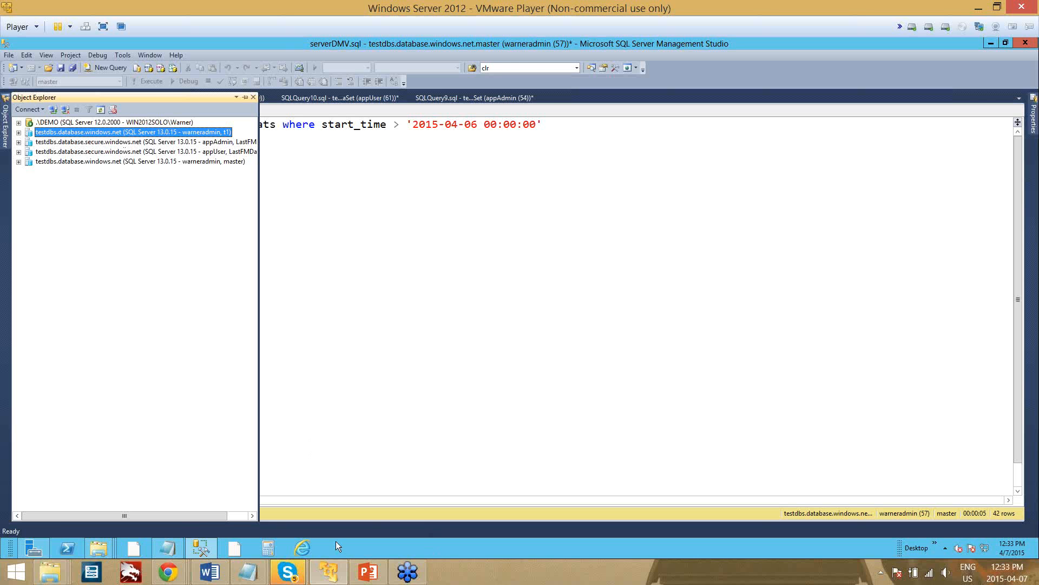
Switch to the PowerPoint presentation and show the "Demo: Point-in-Time Restore" slide.
{"action": "left_click", "coordinate": [368, 572]}
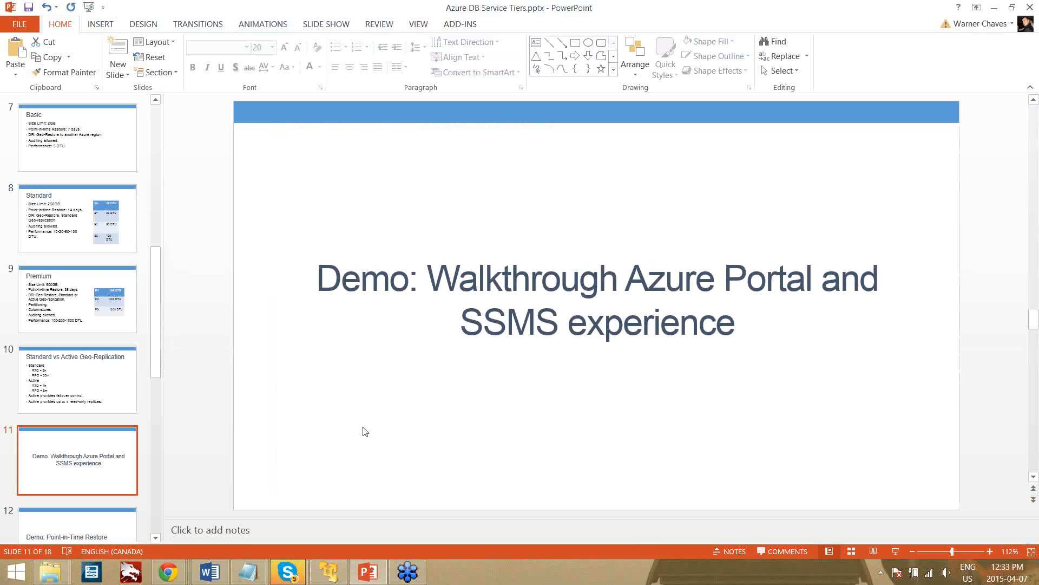
{"action": "left_click_drag", "start_coordinate": [156, 325], "coordinate": [156, 386]}
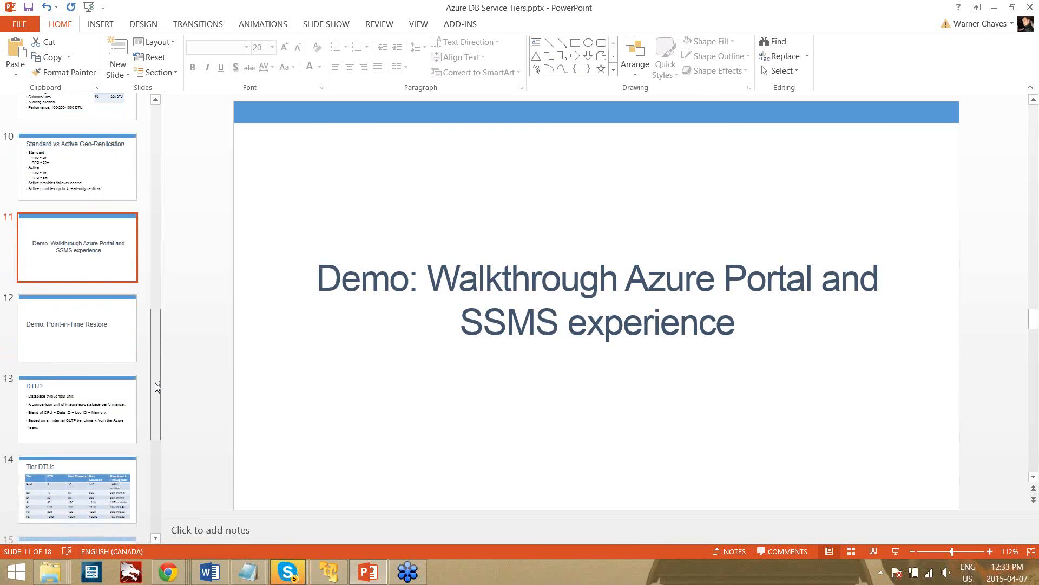
{"action": "key", "text": "Up"}
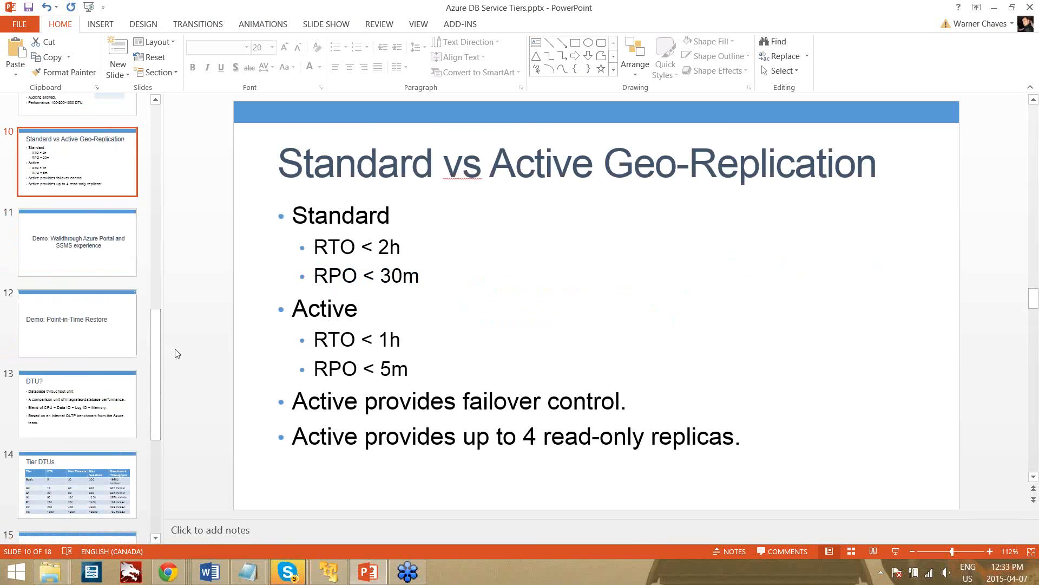
{"action": "left_click", "coordinate": [104, 342]}
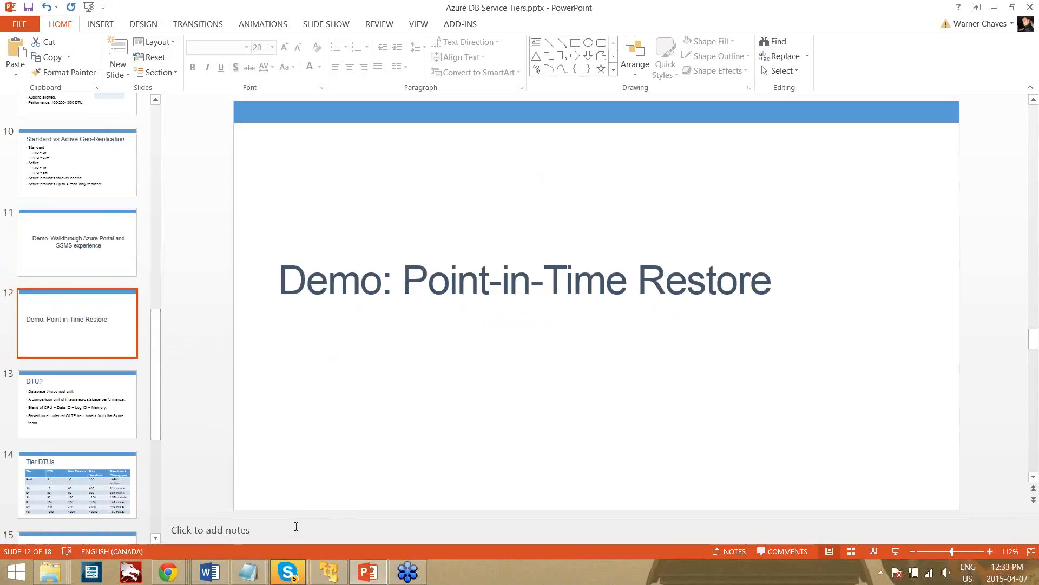
Return to the Azure preview portal in Chrome and start a restore of the t1 database from the SQL Databases list.
{"action": "mouse_move", "coordinate": [176, 573]}
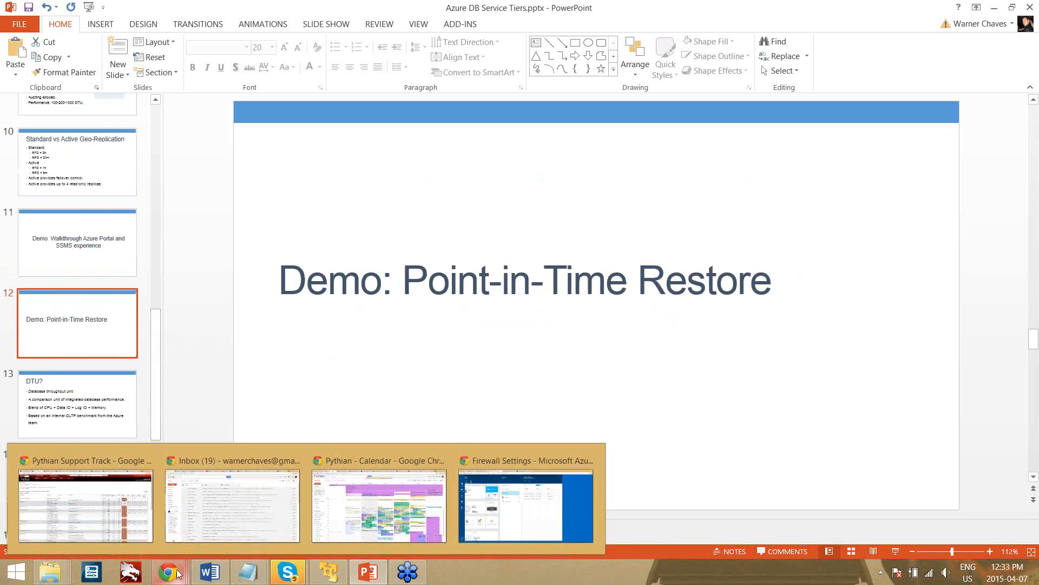
{"action": "left_click", "coordinate": [523, 526]}
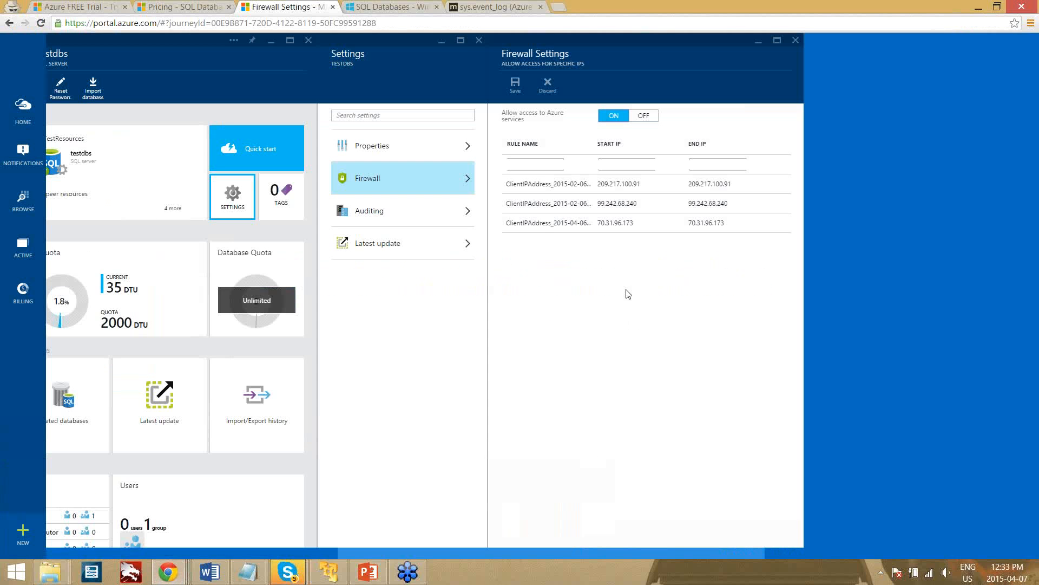
{"action": "left_click", "coordinate": [24, 198]}
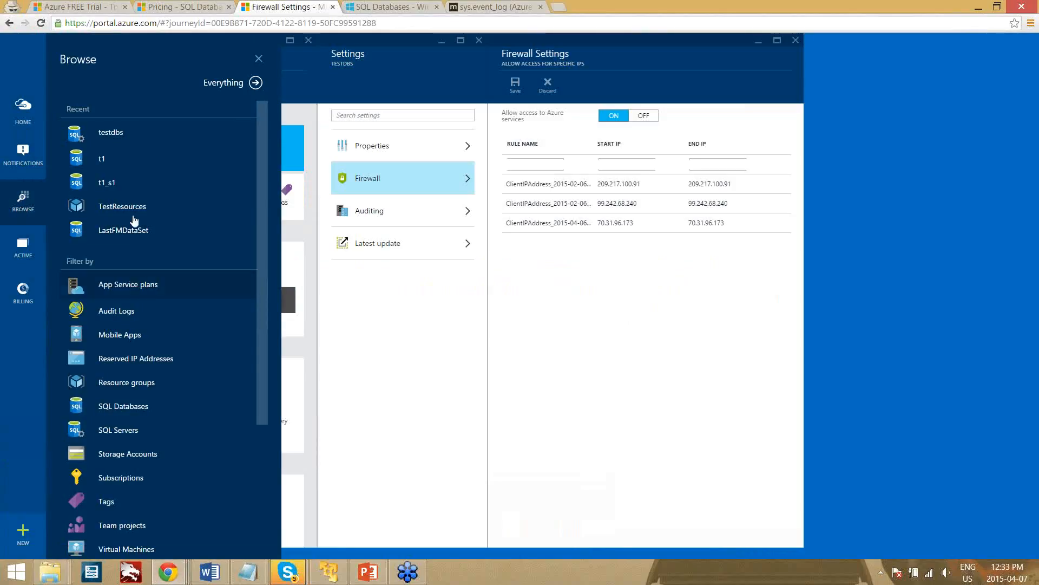
{"action": "left_click", "coordinate": [126, 407]}
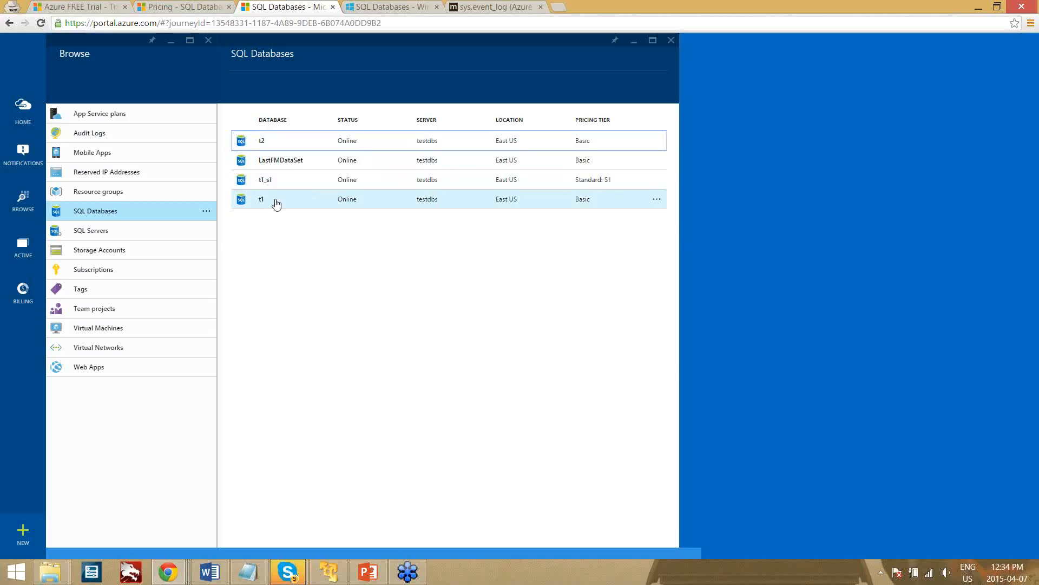
{"action": "left_click", "coordinate": [276, 203]}
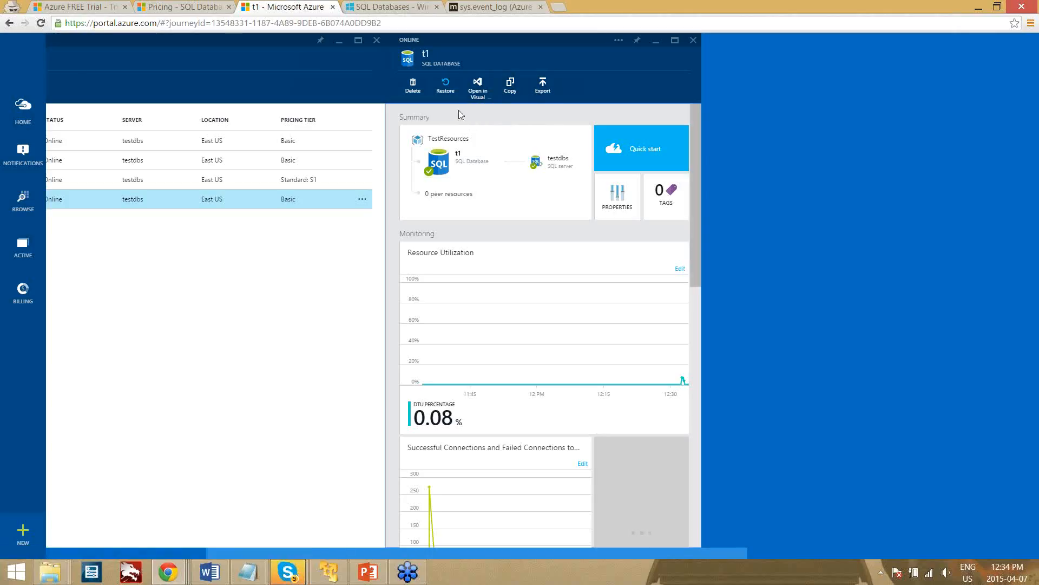
{"action": "left_click", "coordinate": [445, 87]}
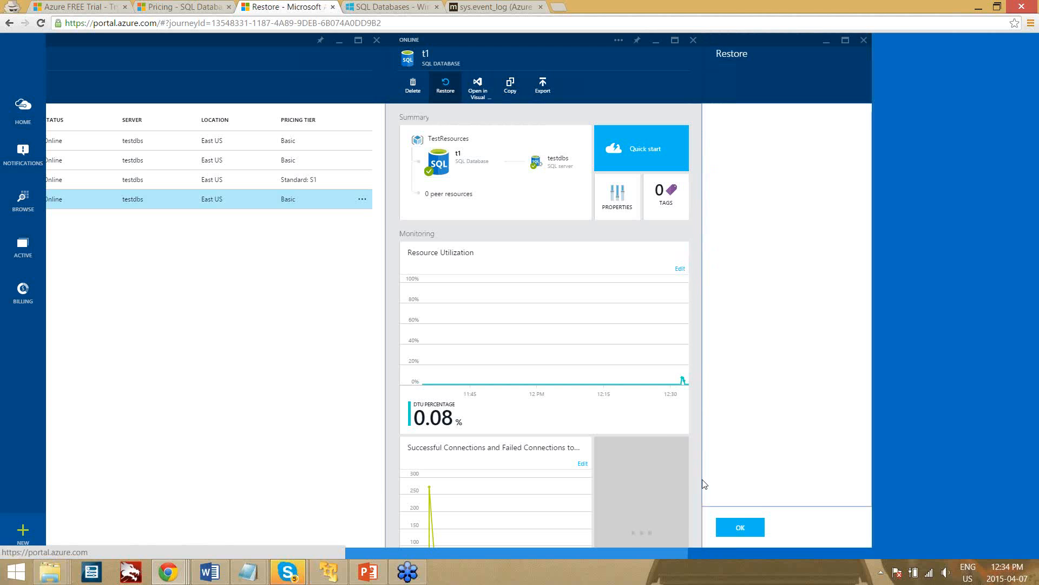
Name the restored database t1_RestoreCopy.
{"action": "left_click_drag", "start_coordinate": [613, 549], "coordinate": [742, 552]}
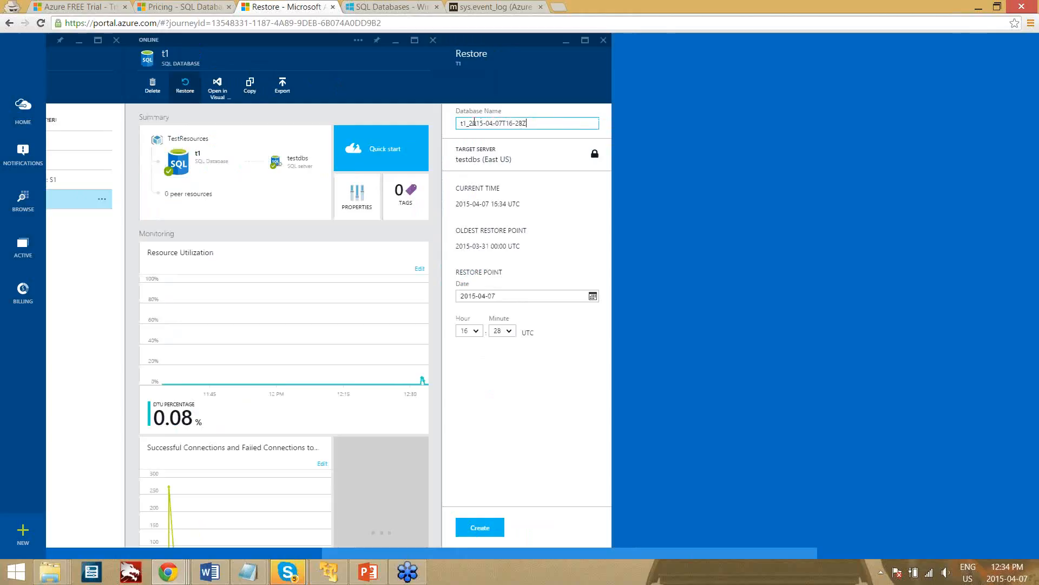
{"action": "left_click_drag", "start_coordinate": [468, 123], "coordinate": [579, 136]}
{"action": "type", "text": "RestoreCopy"}
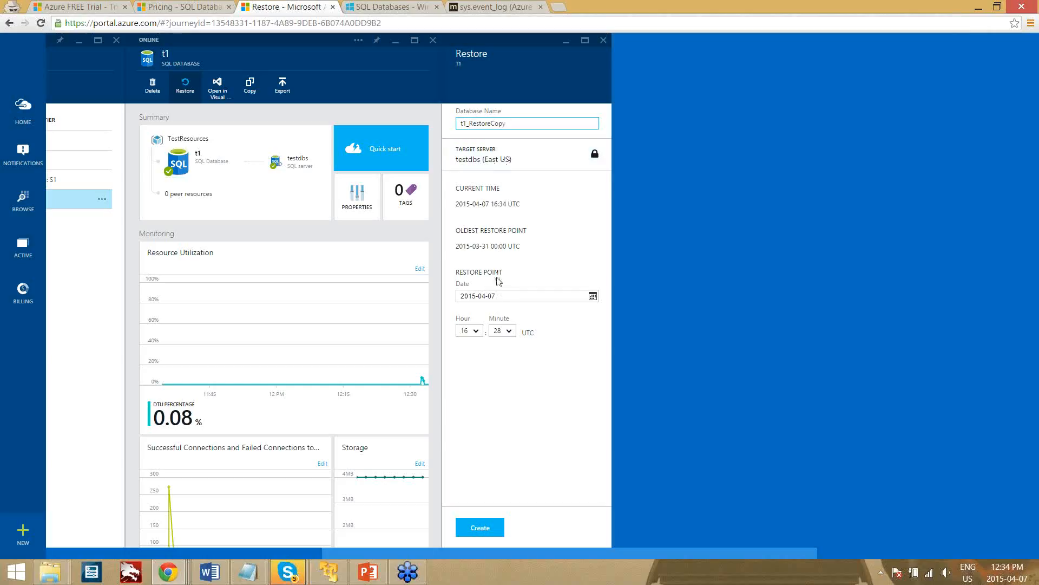
Set the restore point to 2015-04-04 at 00:00 UTC.
{"action": "left_click", "coordinate": [593, 297]}
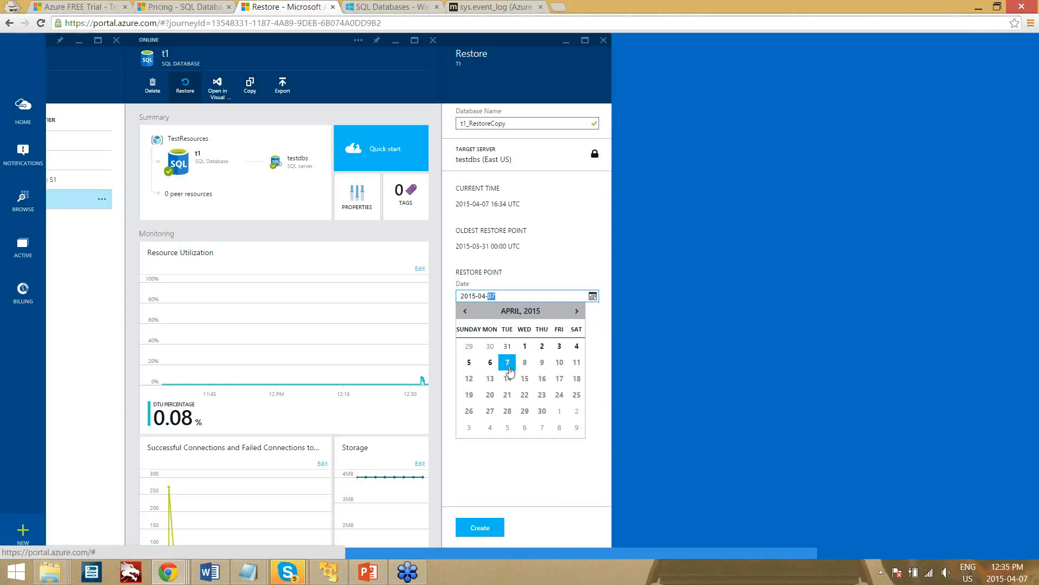
{"action": "left_click", "coordinate": [577, 346]}
{"action": "left_click", "coordinate": [476, 331]}
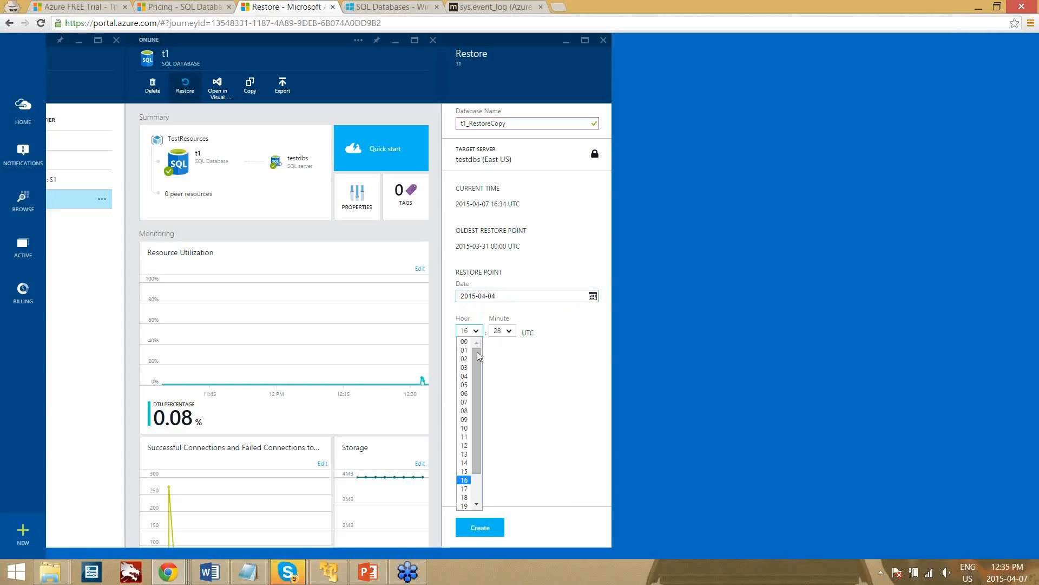
{"action": "left_click", "coordinate": [464, 341]}
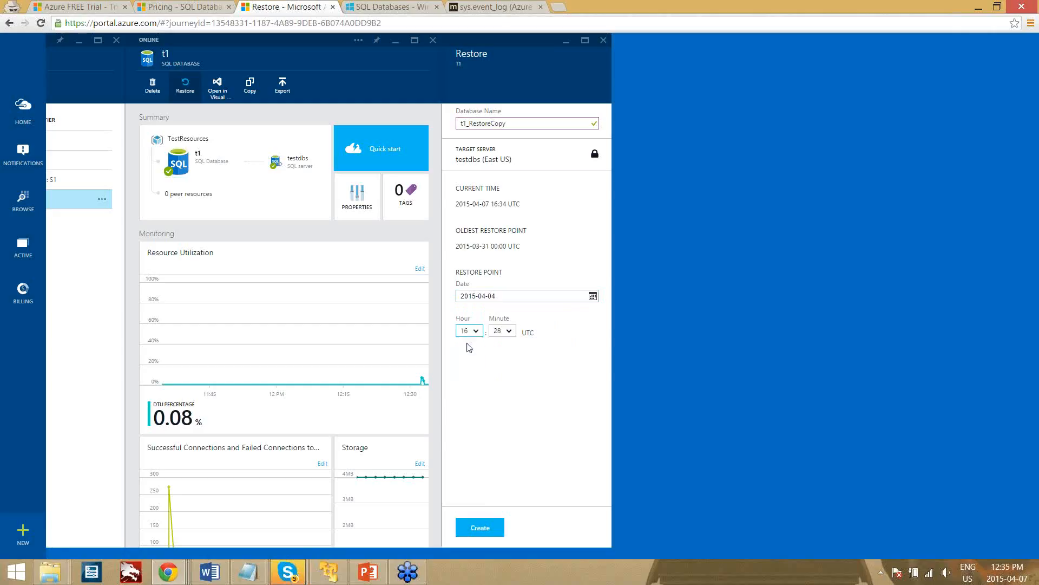
{"action": "left_click", "coordinate": [509, 331]}
{"action": "left_click_drag", "start_coordinate": [508, 379], "coordinate": [508, 354]}
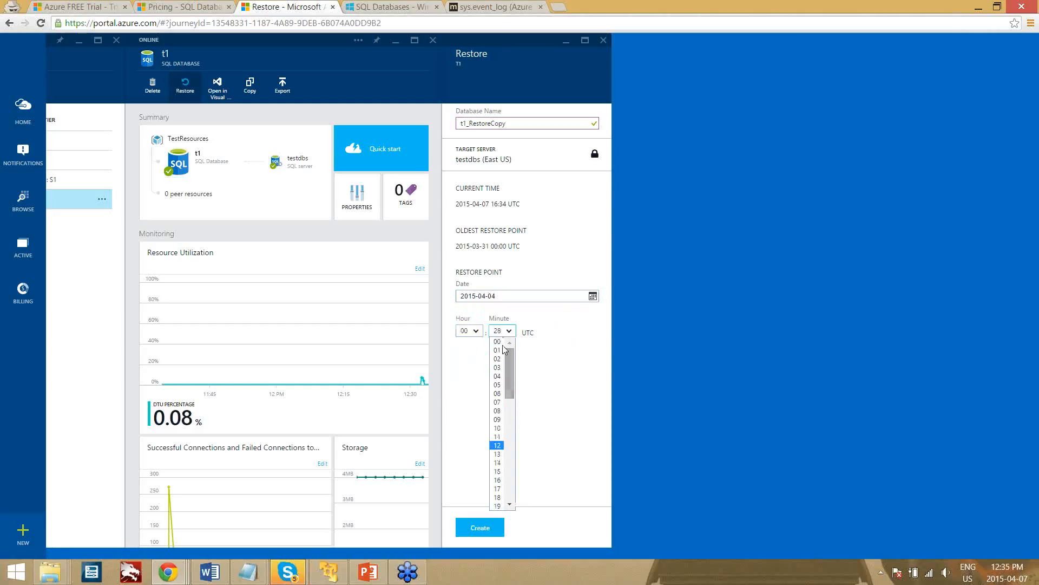
{"action": "left_click", "coordinate": [496, 341]}
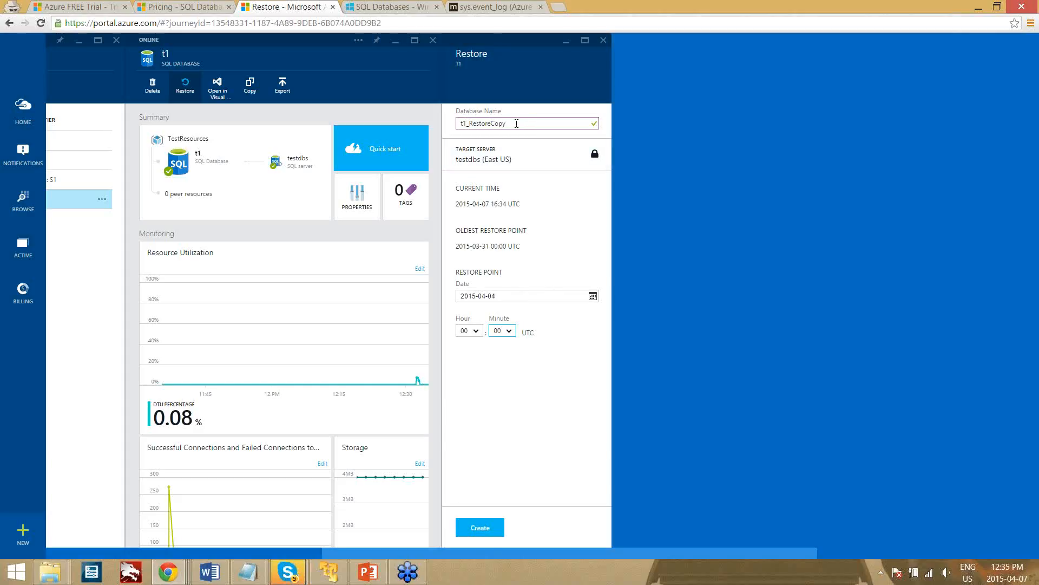
Create the database from the restore settings and check its progress in the portal's notifications.
{"action": "left_click", "coordinate": [486, 529]}
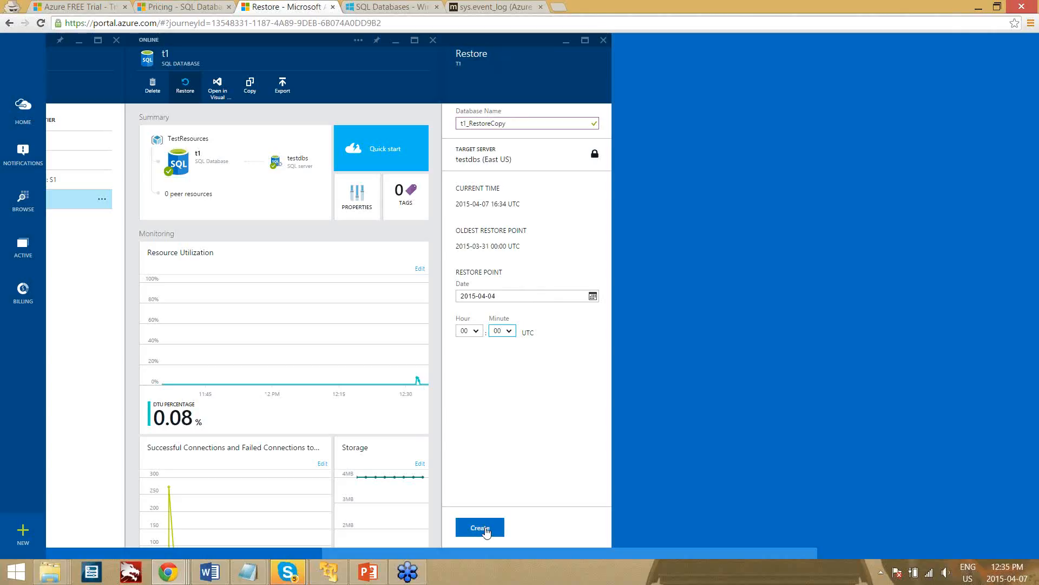
{"action": "left_click", "coordinate": [486, 530]}
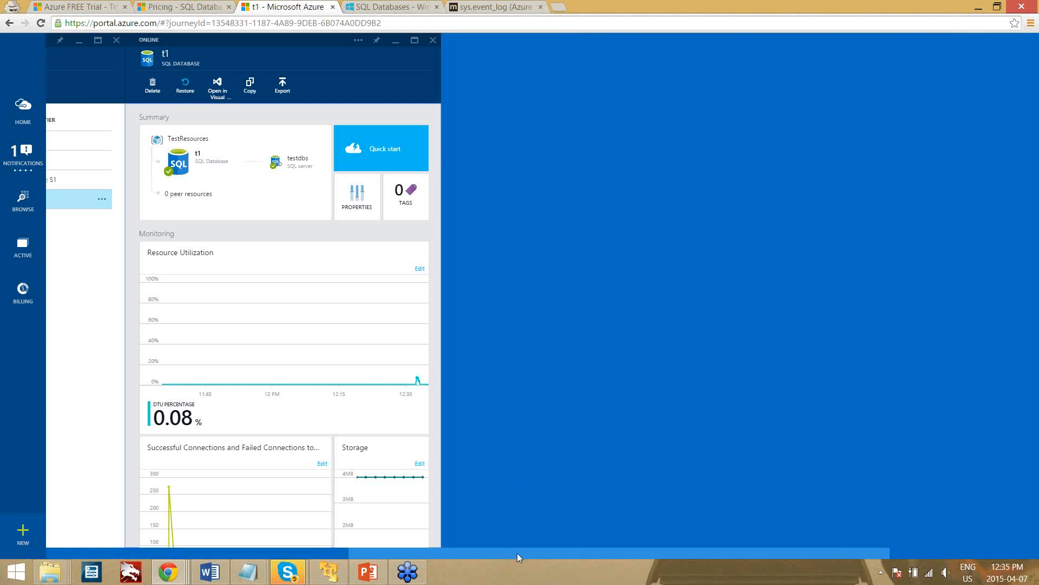
{"action": "left_click_drag", "start_coordinate": [463, 552], "coordinate": [207, 563]}
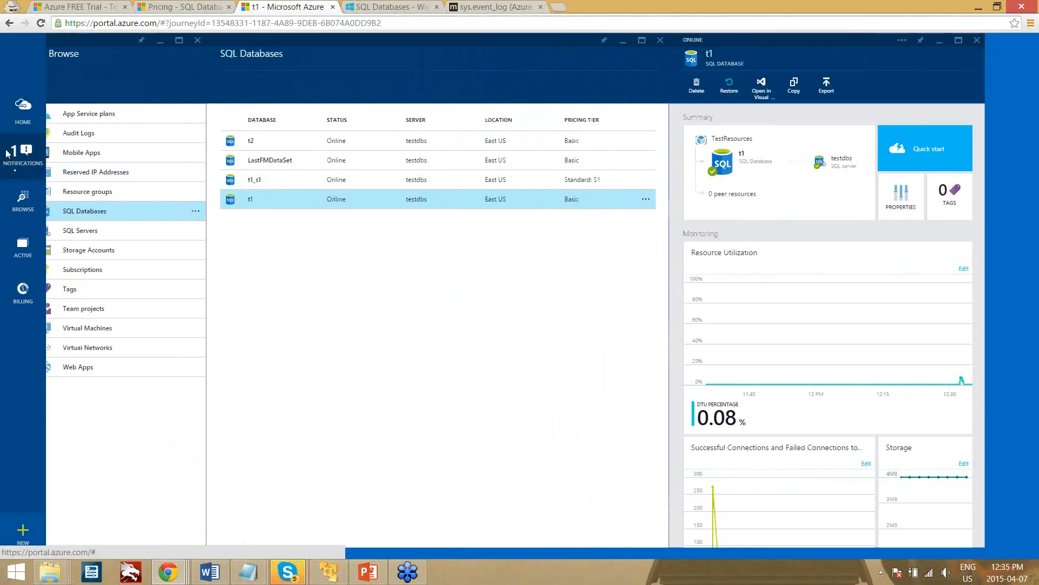
{"action": "left_click", "coordinate": [7, 154]}
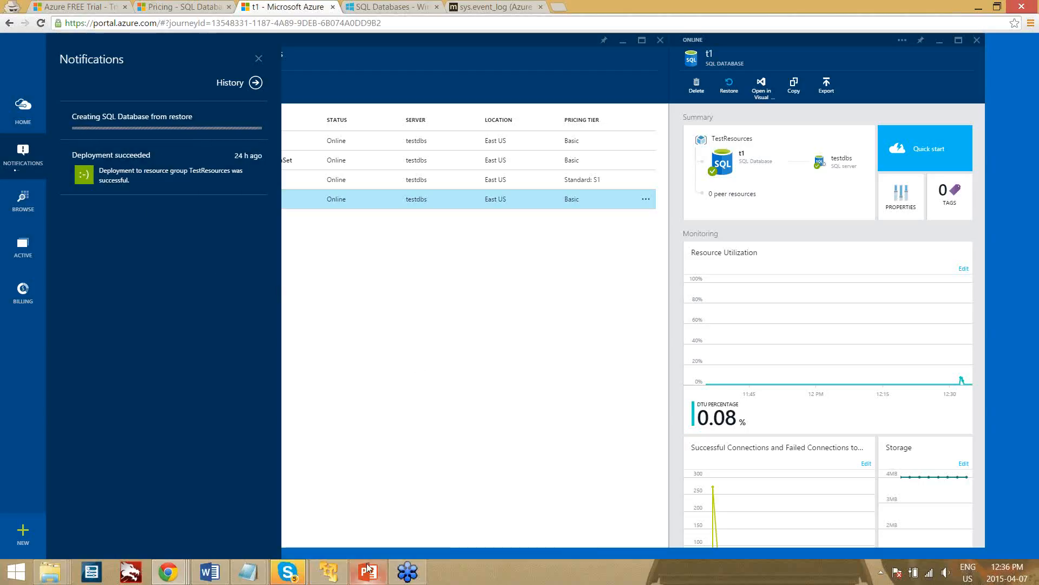
Switch to the Azure DB Service Tiers presentation in PowerPoint and present from the Point-in-Time Restore slide on to the DTU? slide.
{"action": "mouse_move", "coordinate": [368, 574]}
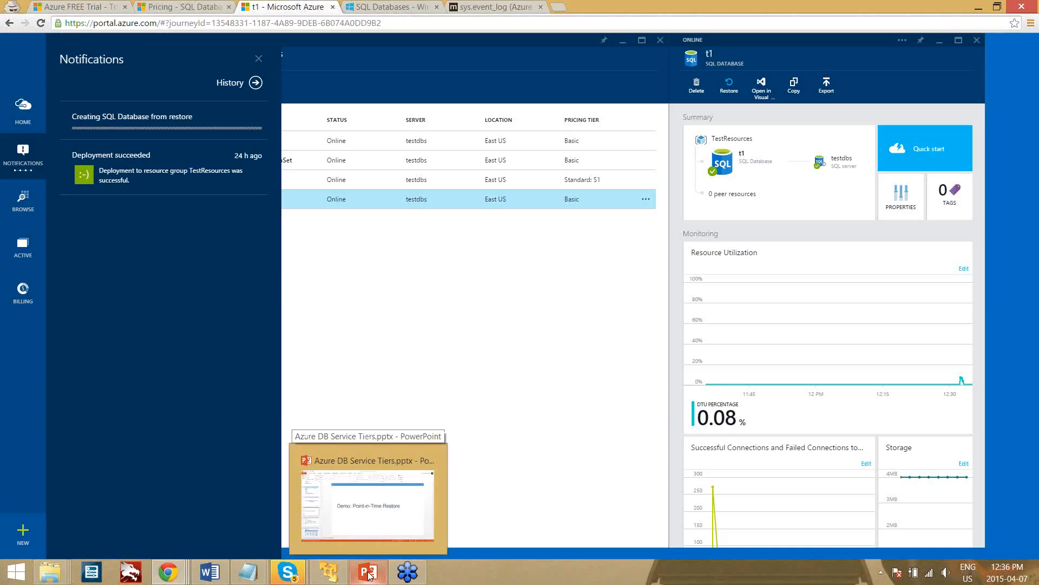
{"action": "left_click", "coordinate": [368, 574]}
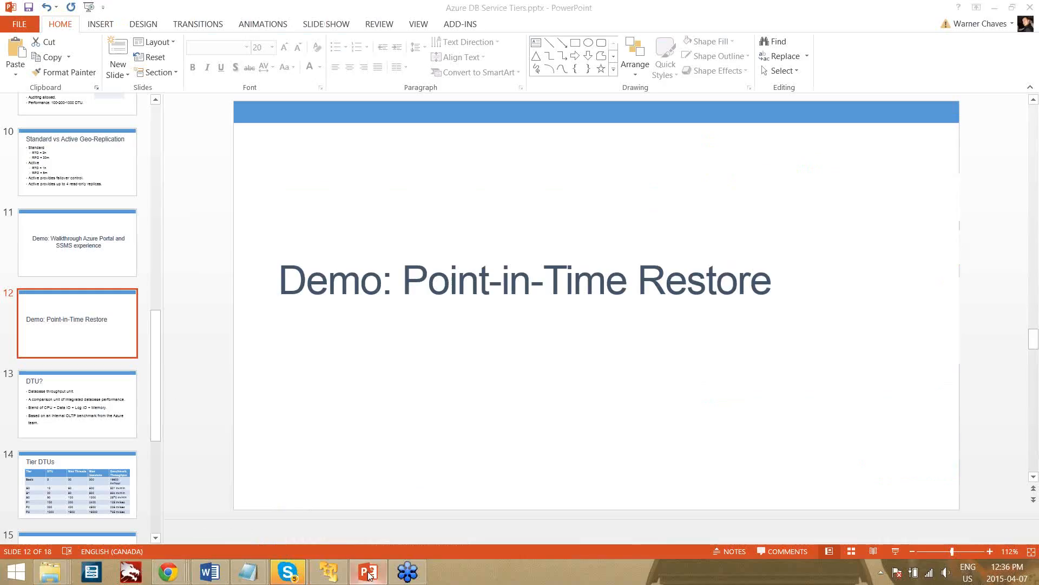
{"action": "left_click", "coordinate": [894, 552]}
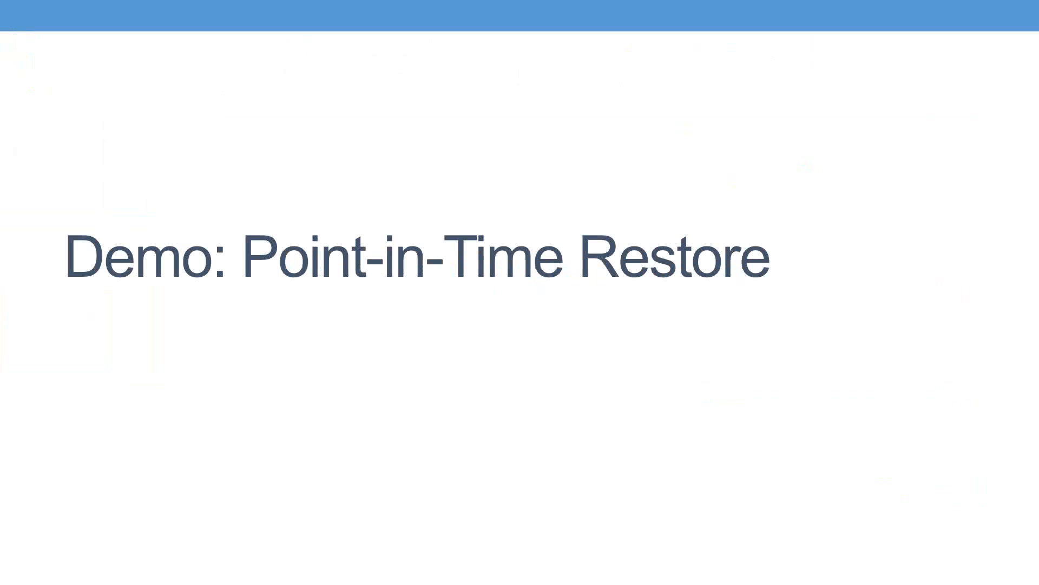
{"action": "key", "text": "Right"}
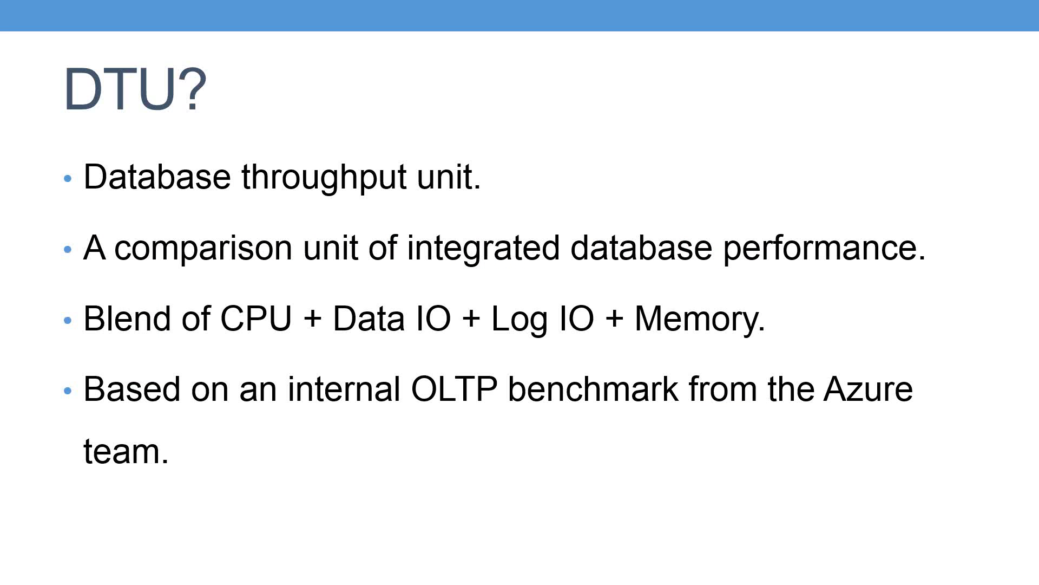
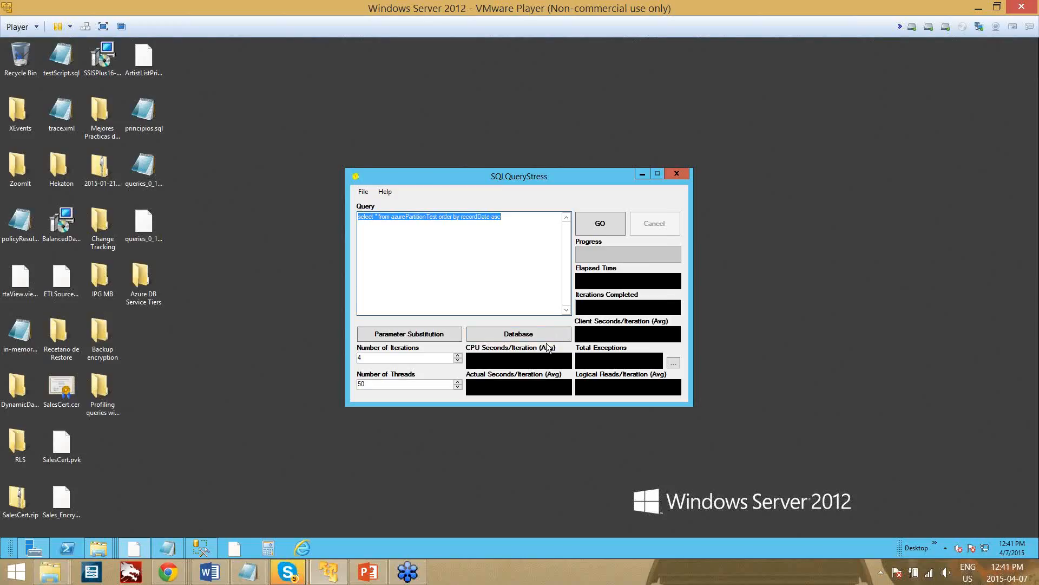
Examine the load test's database connection settings up close and close them without changes.
{"action": "key", "text": "ctrl+1"}
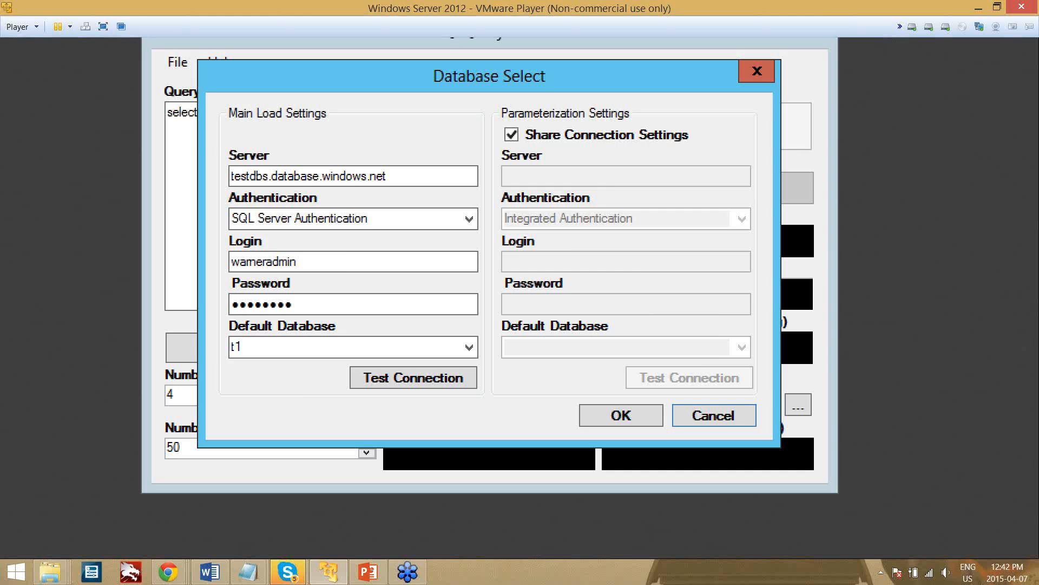
{"action": "key", "text": "Escape"}
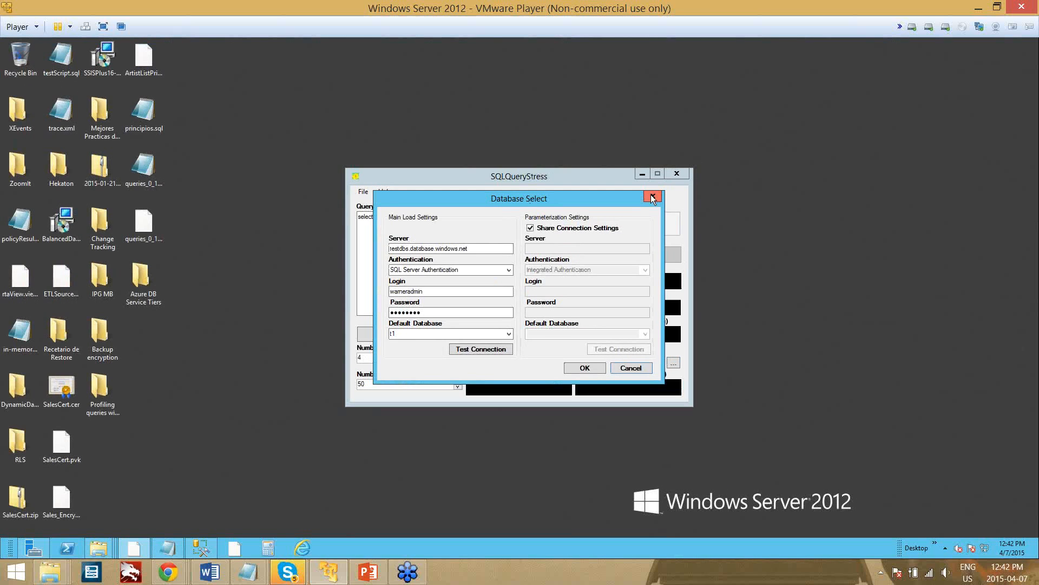
{"action": "left_click", "coordinate": [653, 198]}
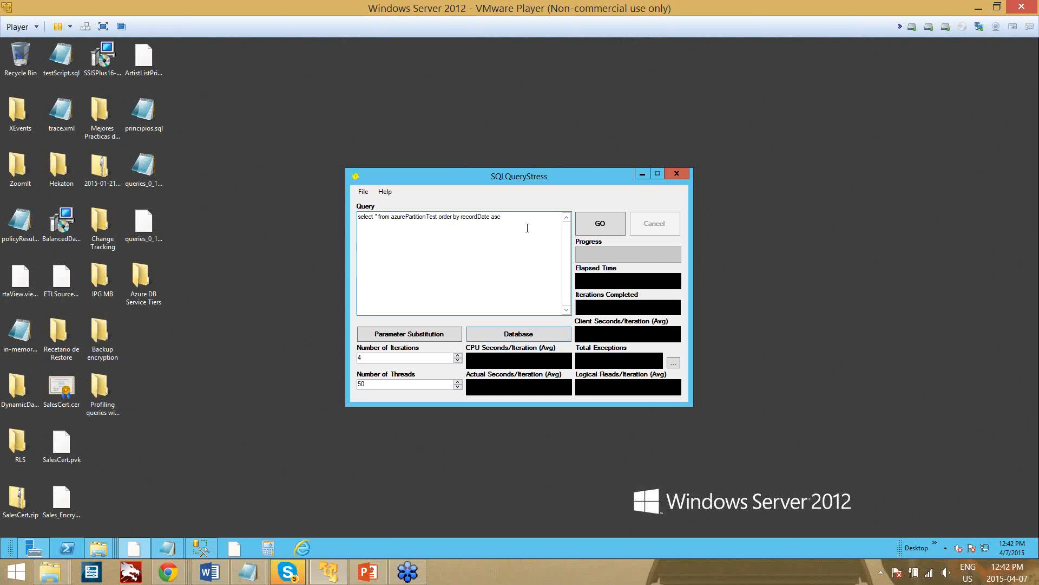
Review the query, iterations and threads up close, and run the azurePartitionTest select load test against the t1 database.
{"action": "key", "text": "ctrl+1"}
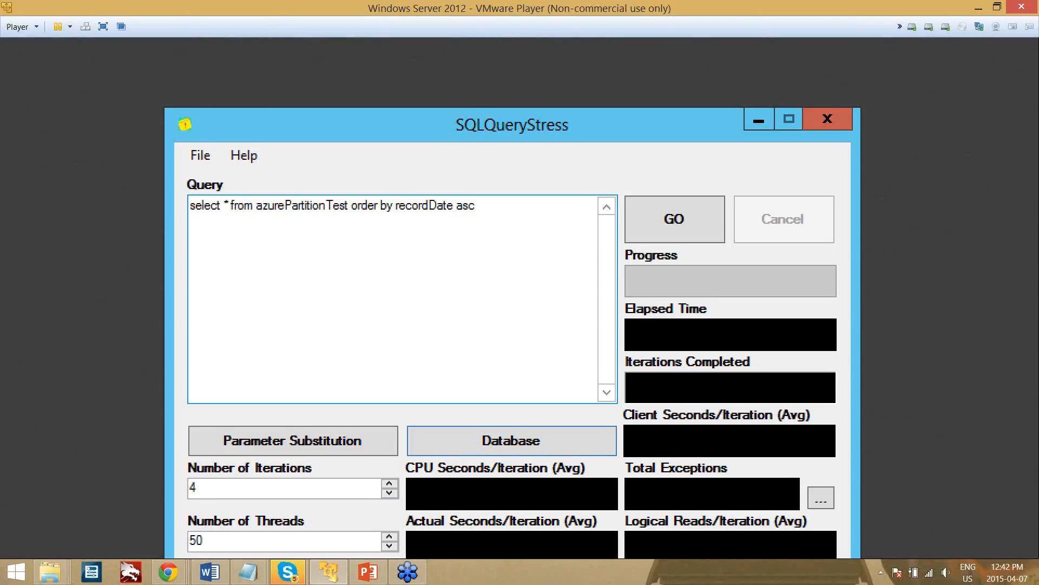
{"action": "left_click_drag", "start_coordinate": [512, 125], "coordinate": [488, 90]}
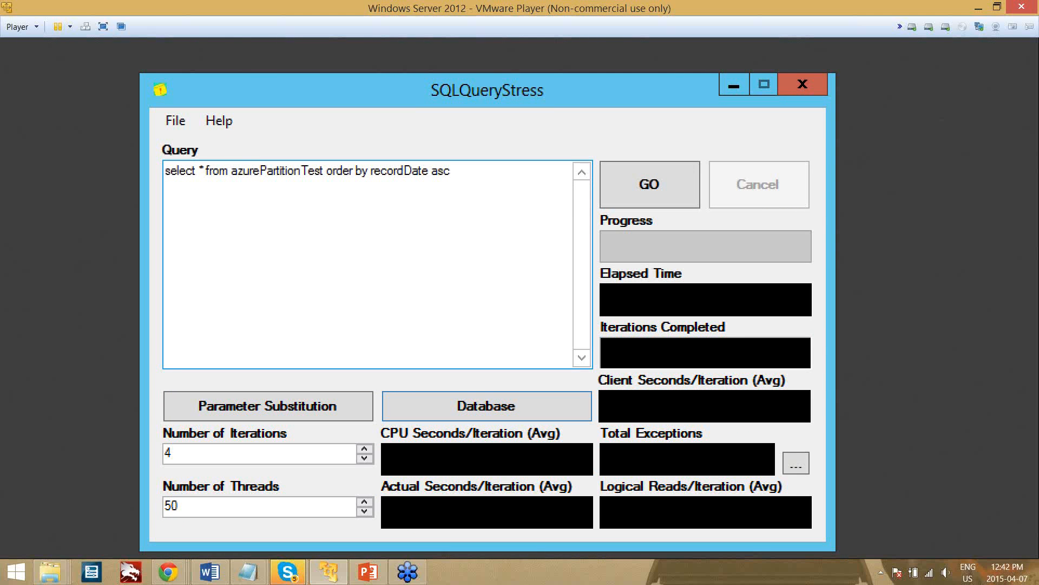
{"action": "key", "text": "Escape"}
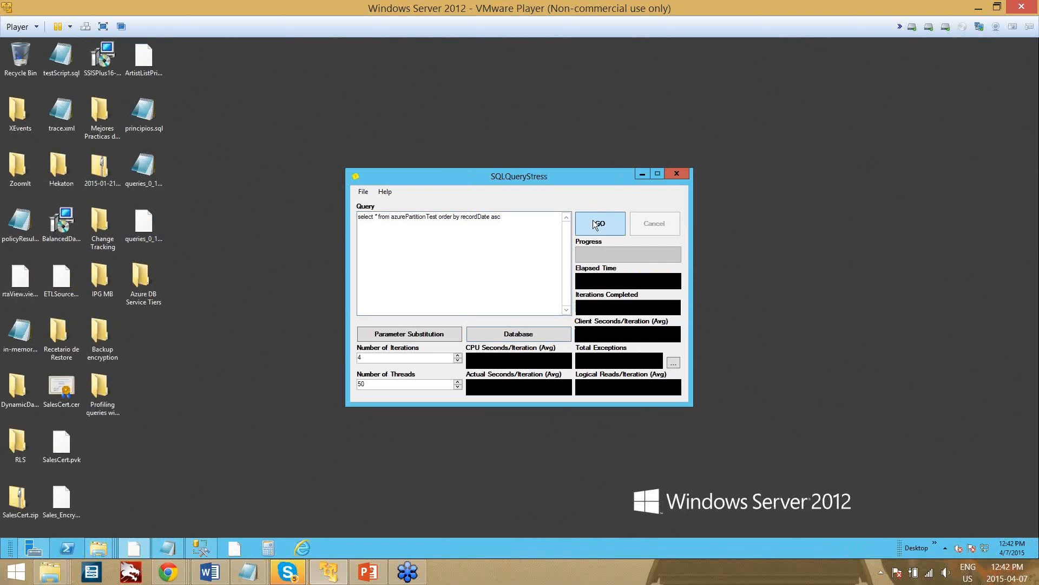
{"action": "left_click", "coordinate": [594, 221]}
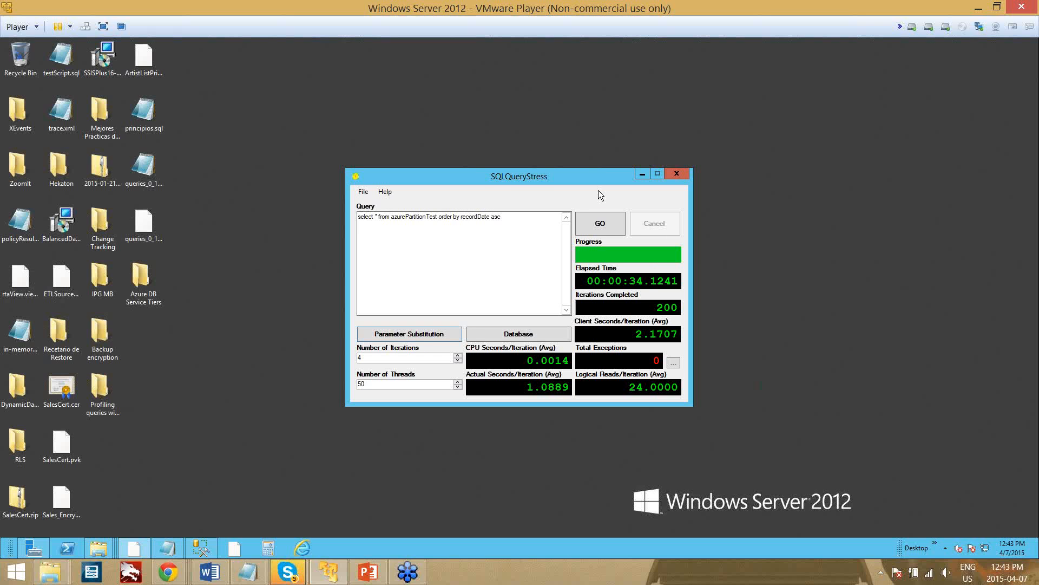
Open s1Tier.sqlstress from the Azure DB Service Tiers folder and place its window beside the finished basic-tier load test.
{"action": "left_click_drag", "start_coordinate": [512, 173], "coordinate": [187, 164]}
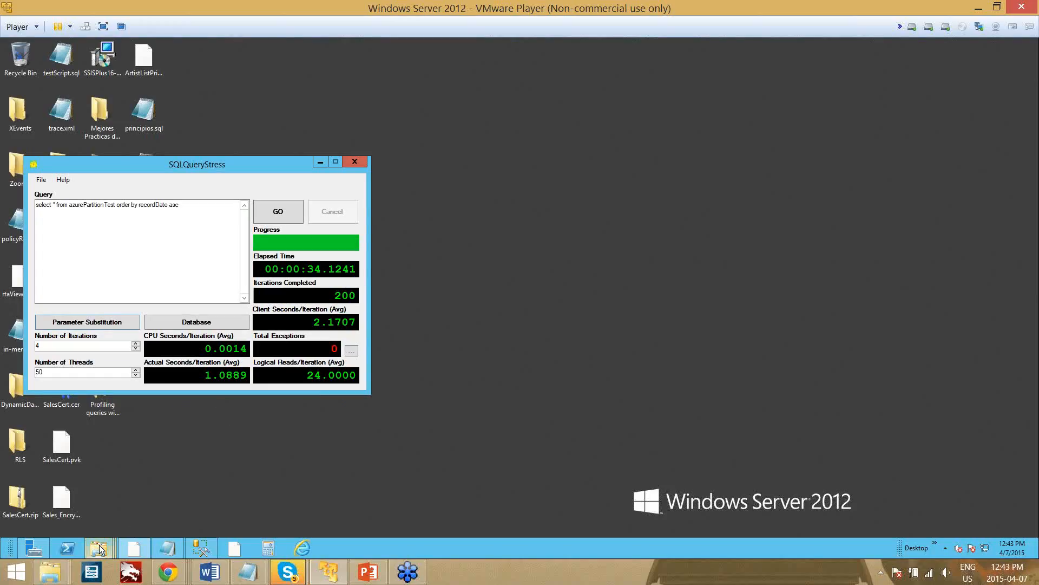
{"action": "mouse_move", "coordinate": [99, 544]}
{"action": "left_click", "coordinate": [400, 486]}
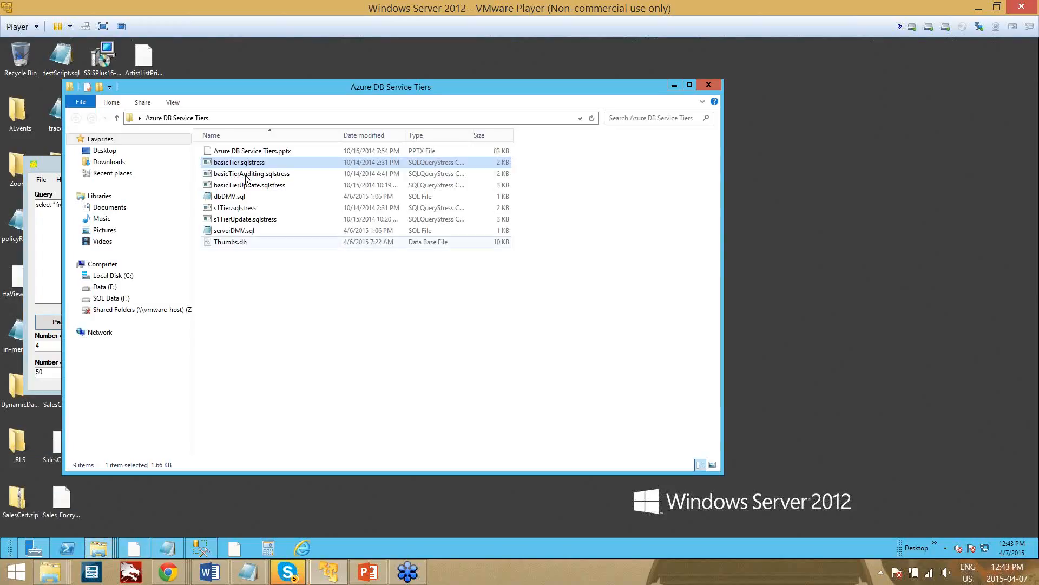
{"action": "double_click", "coordinate": [234, 208]}
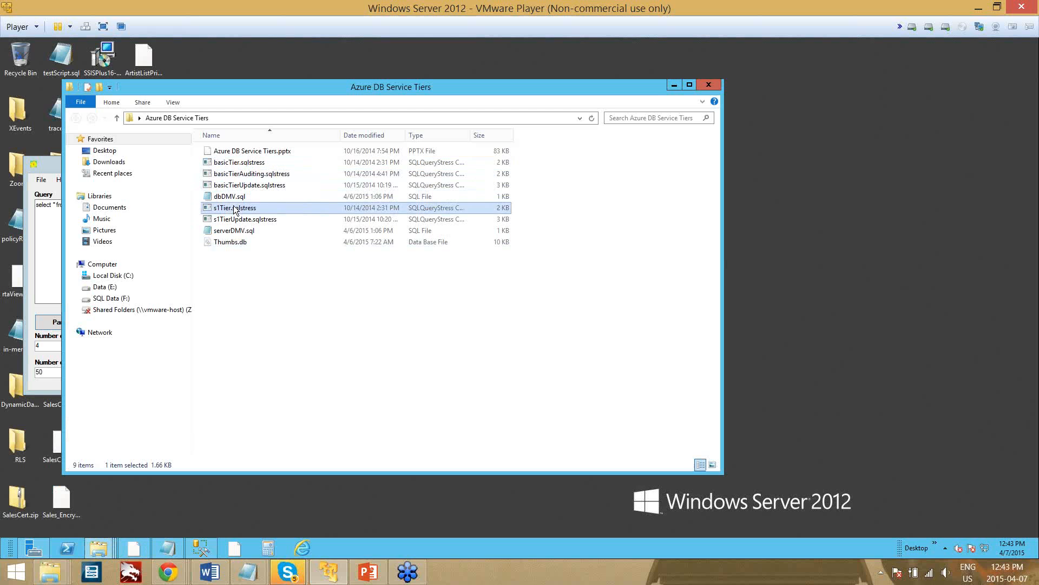
{"action": "left_click", "coordinate": [673, 85]}
{"action": "left_click_drag", "start_coordinate": [544, 174], "coordinate": [614, 162]}
{"action": "left_click_drag", "start_coordinate": [615, 163], "coordinate": [589, 161]}
Check the s1Tier test's database connection settings, close them unchanged and run the select load test against t1_s1.
{"action": "left_click", "coordinate": [560, 320]}
{"action": "key", "text": "ctrl+1"}
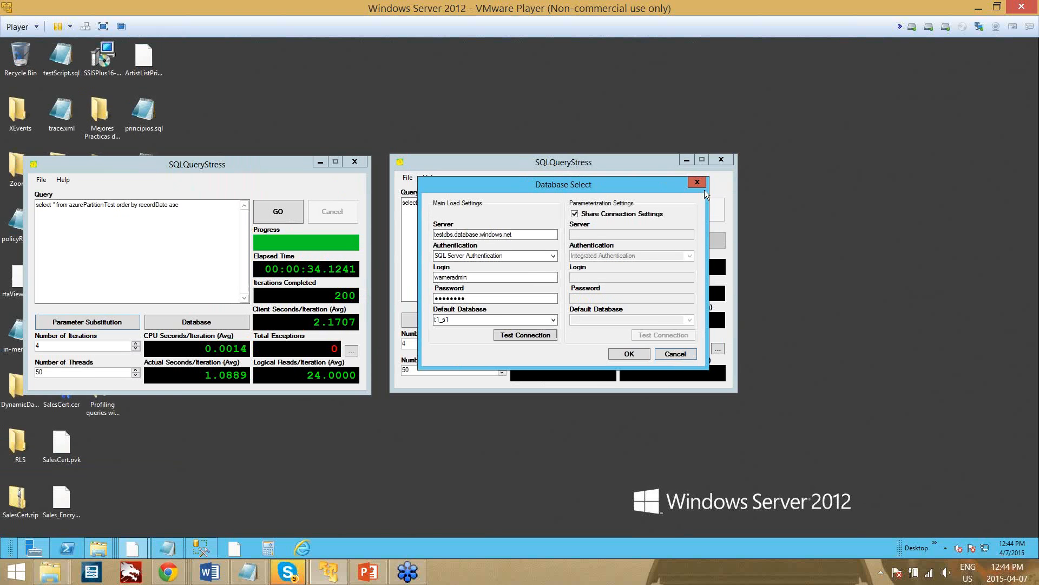
{"action": "left_click", "coordinate": [835, 45]}
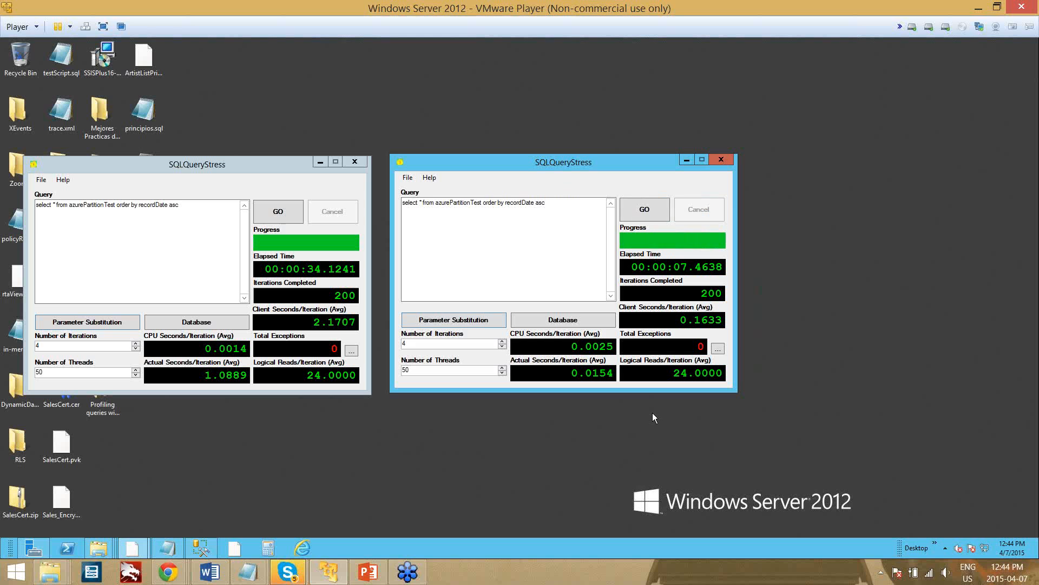
Bring the basic-tier results next to the S1 results and compare their elapsed times and per-iteration averages up close.
{"action": "left_click", "coordinate": [213, 162]}
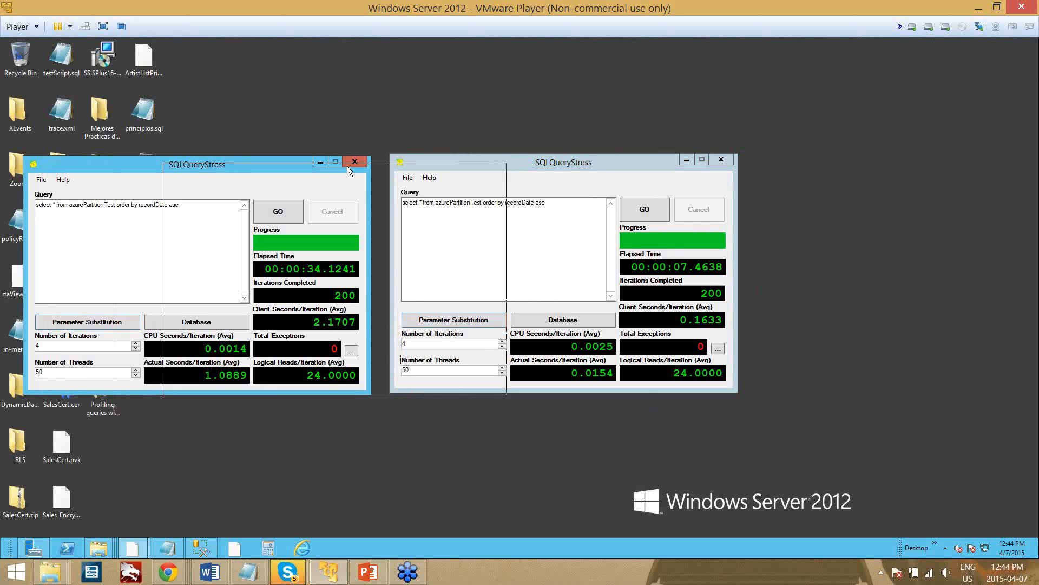
{"action": "left_click_drag", "start_coordinate": [348, 159], "coordinate": [348, 158]}
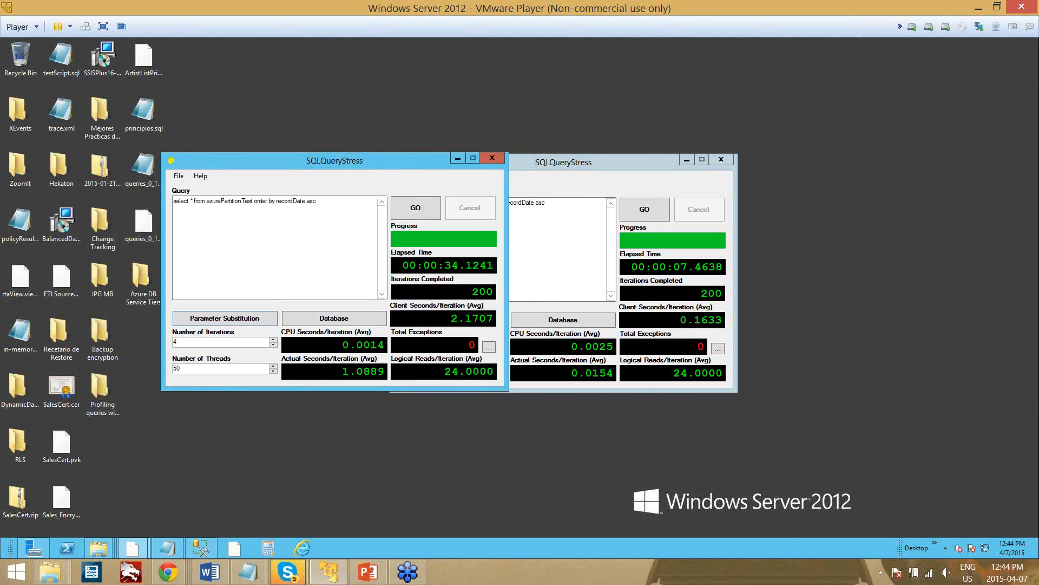
{"action": "key", "text": "super+plus"}
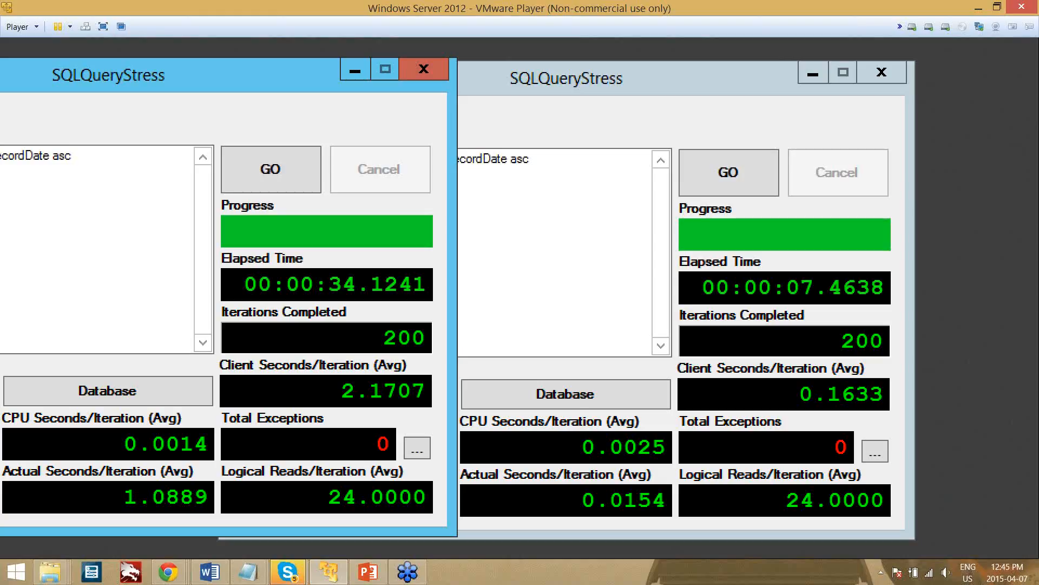
{"action": "key", "text": "Escape"}
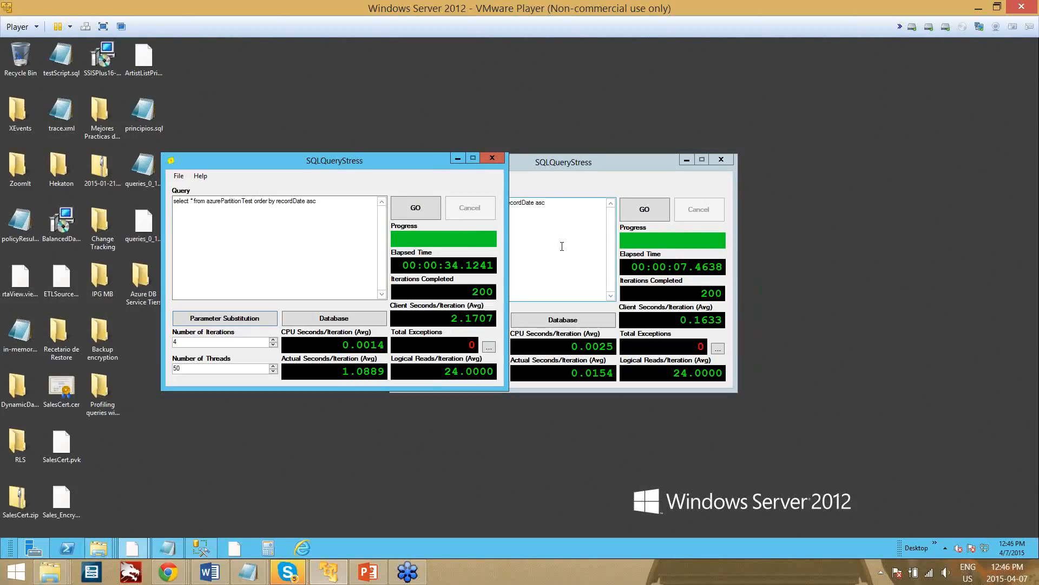
Close both finished load tests and open basicTierUpdate.sqlstress from the Azure DB Service Tiers folder.
{"action": "left_click", "coordinate": [492, 158]}
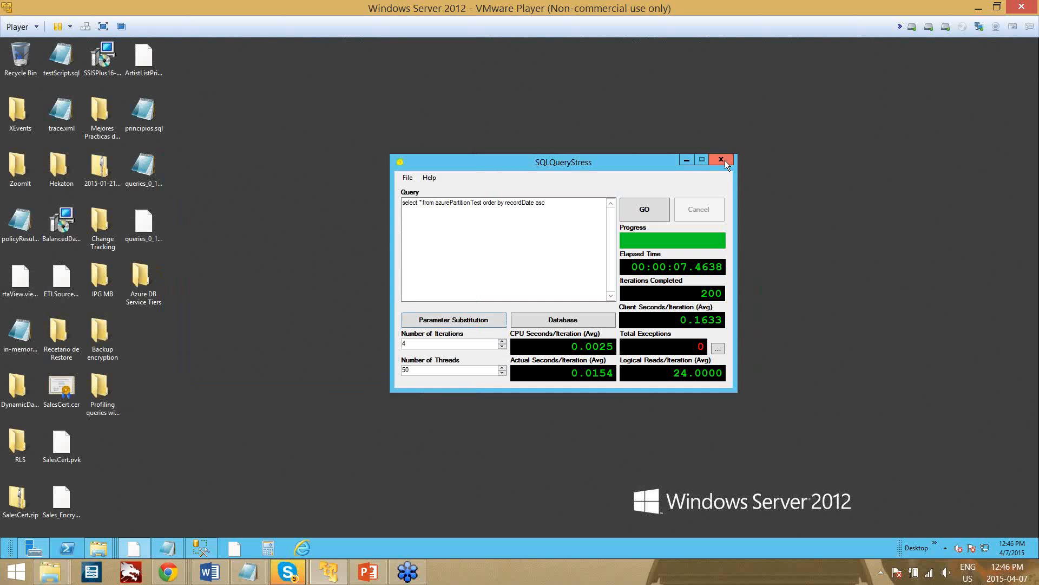
{"action": "left_click", "coordinate": [721, 159]}
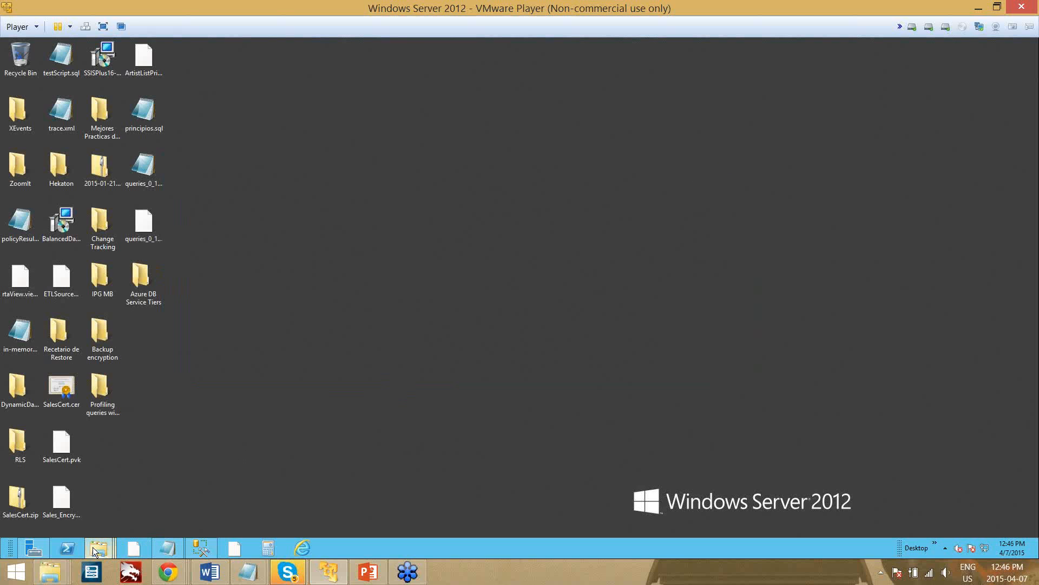
{"action": "mouse_move", "coordinate": [94, 551]}
{"action": "left_click", "coordinate": [378, 512]}
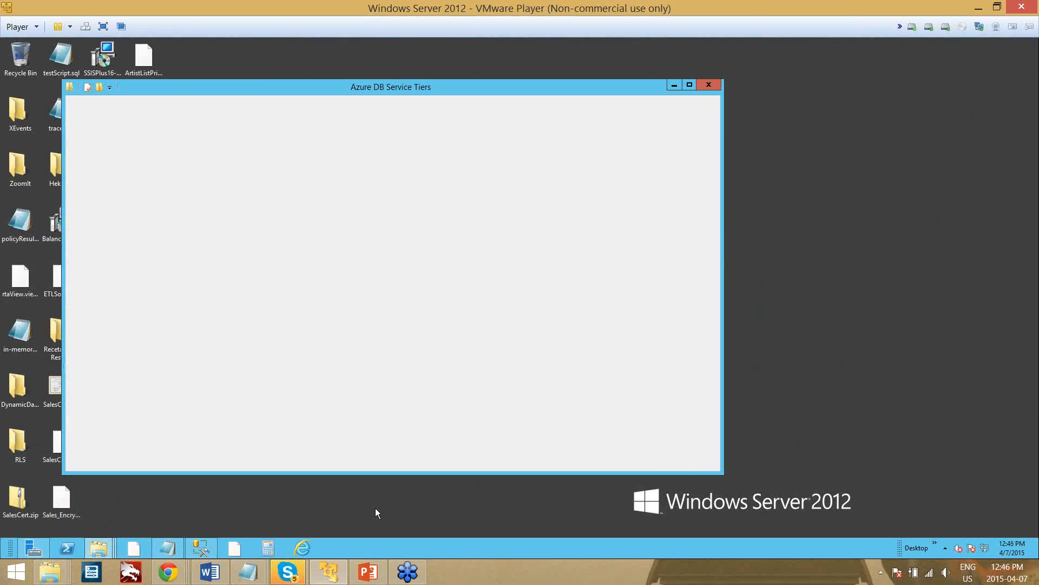
{"action": "left_click_drag", "start_coordinate": [316, 90], "coordinate": [368, 77]}
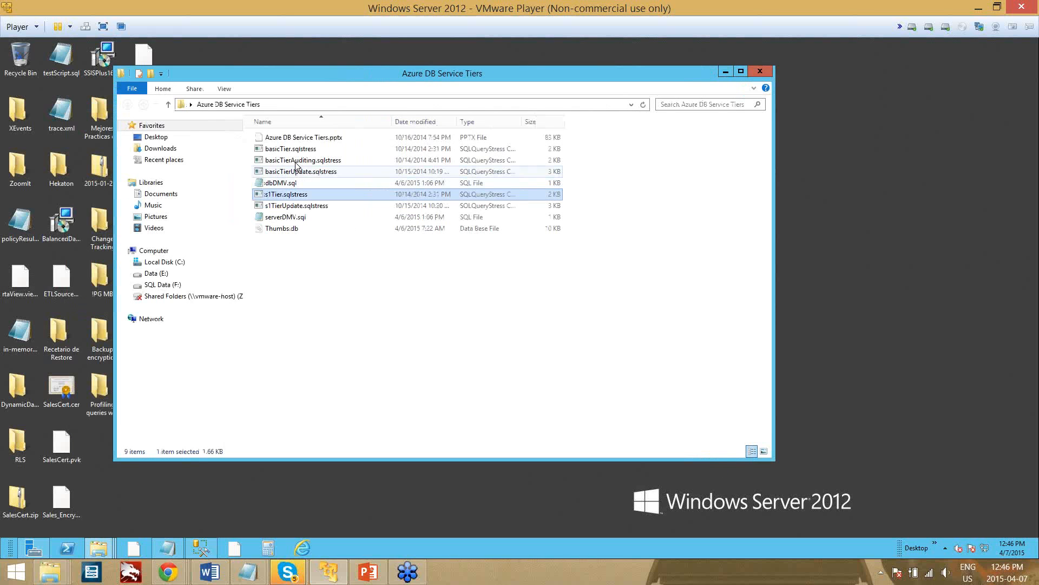
{"action": "double_click", "coordinate": [295, 172]}
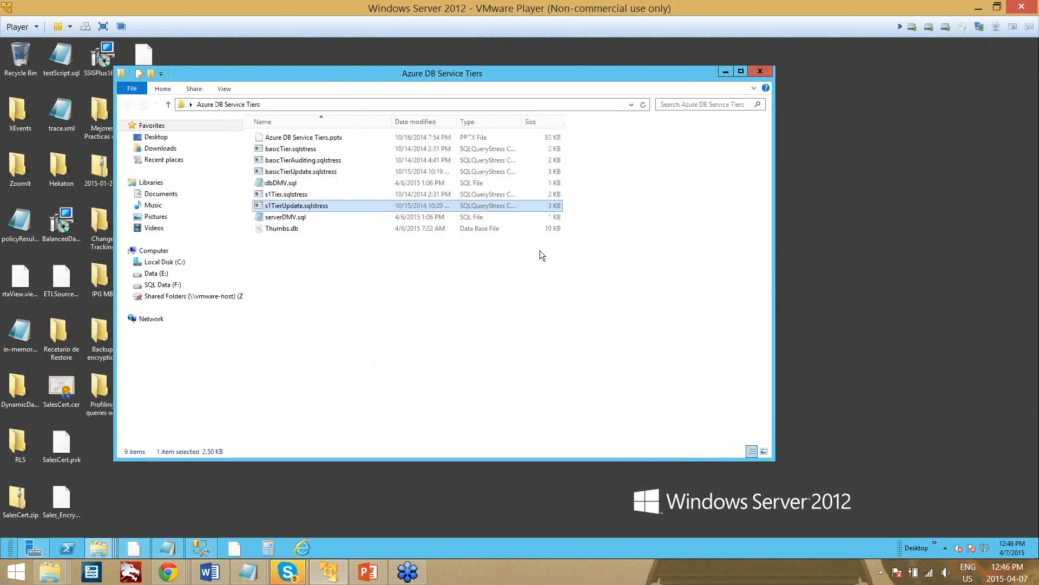
{"action": "left_click", "coordinate": [725, 71]}
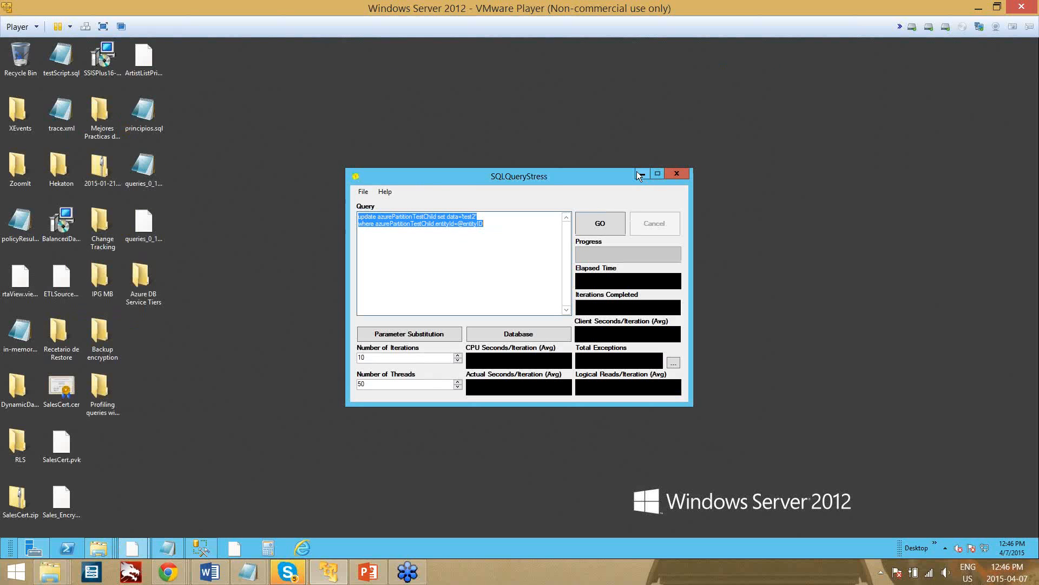
{"action": "left_click_drag", "start_coordinate": [570, 180], "coordinate": [502, 146]}
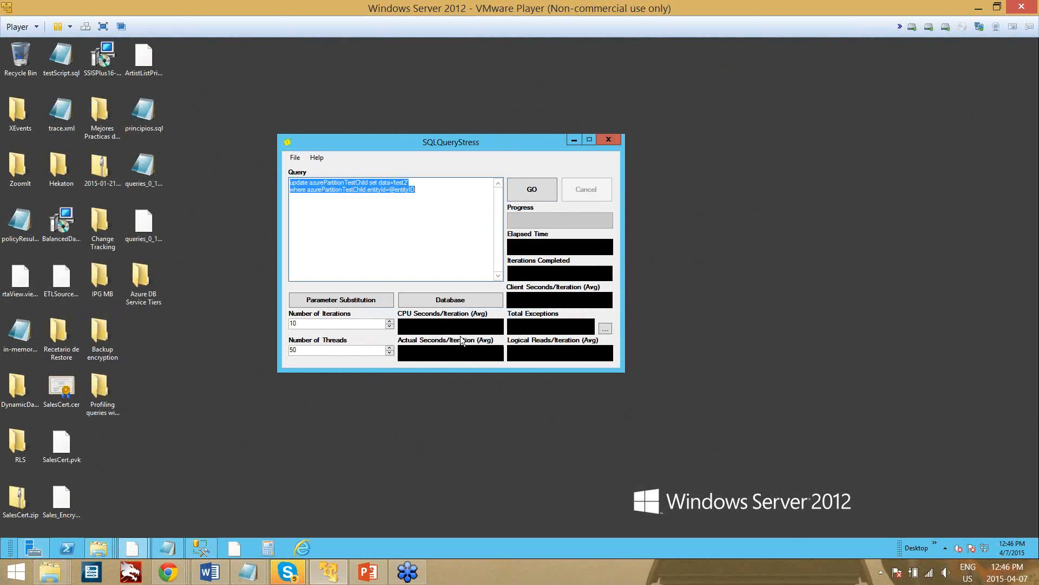
Check the update test's database connection settings, close them unchanged and run the azurePartitionTestChild update load test against t1.
{"action": "left_click", "coordinate": [437, 301]}
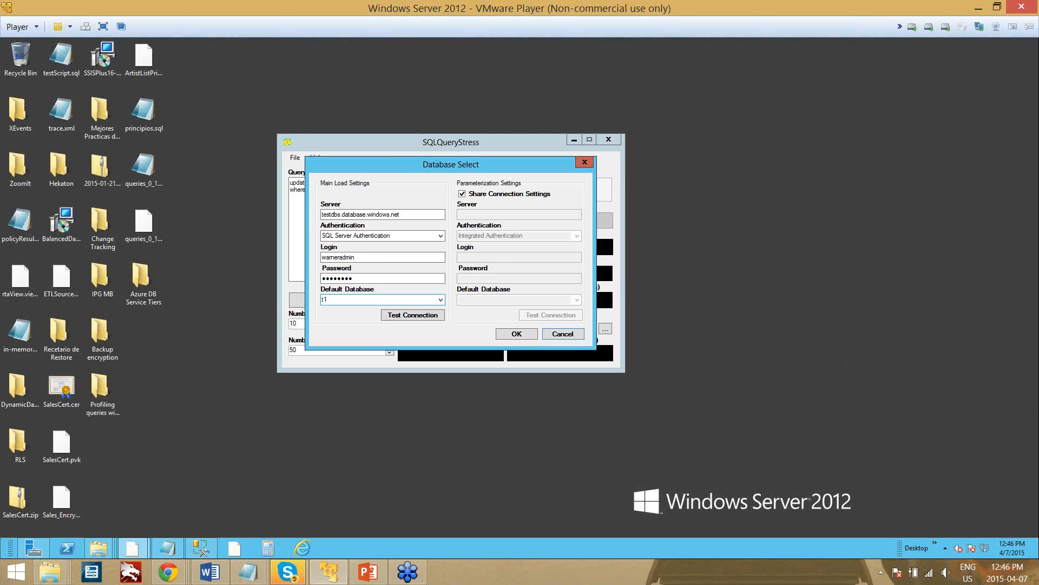
{"action": "key", "text": "ctrl+1"}
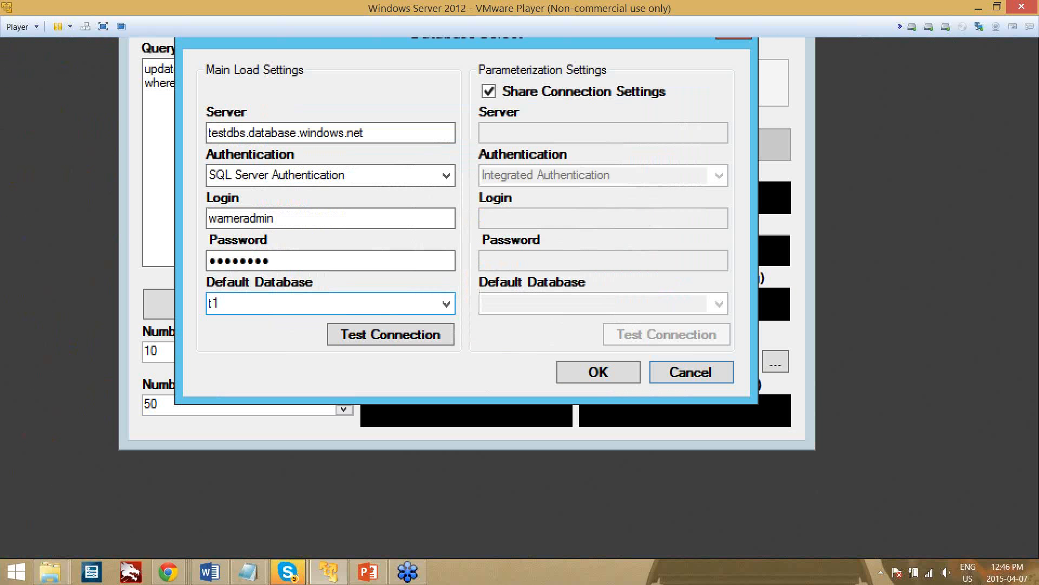
{"action": "key", "text": "Escape"}
{"action": "key", "text": "Escape"}
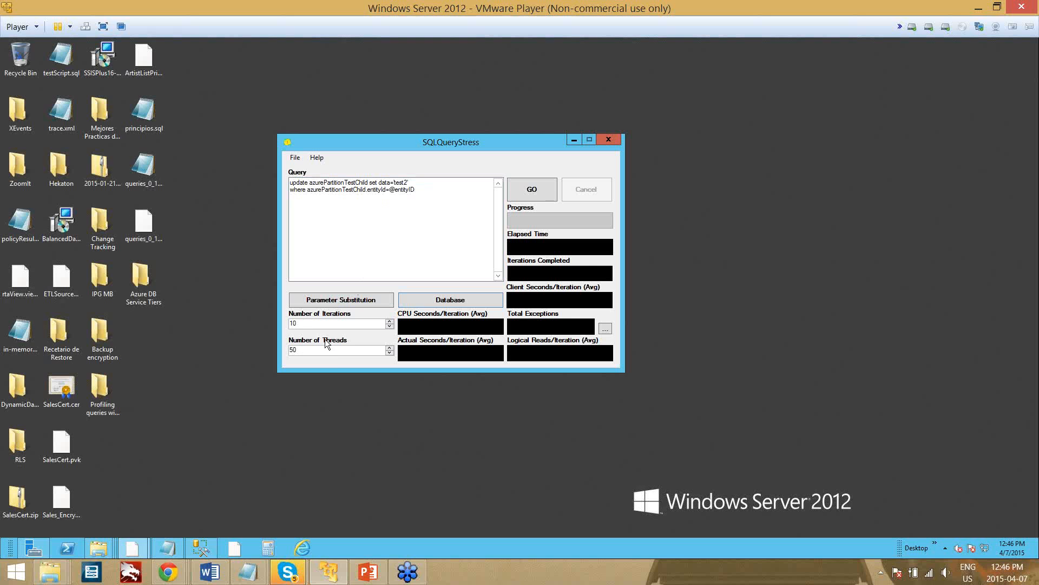
{"action": "left_click", "coordinate": [521, 188]}
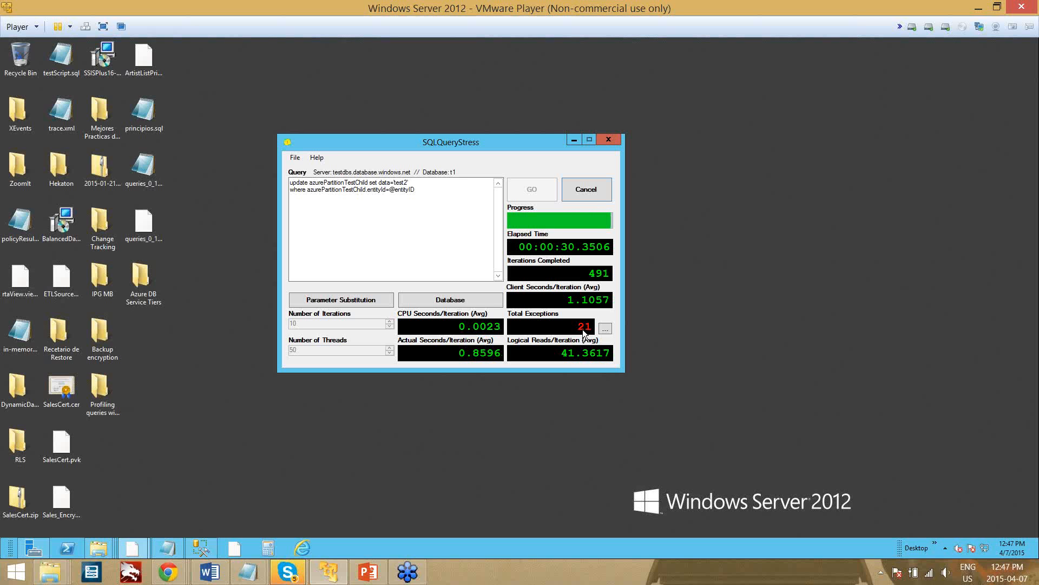
View the update test's exception details, widen the Exception column to read the full text up close, and close the Exceptions window.
{"action": "left_click", "coordinate": [605, 330]}
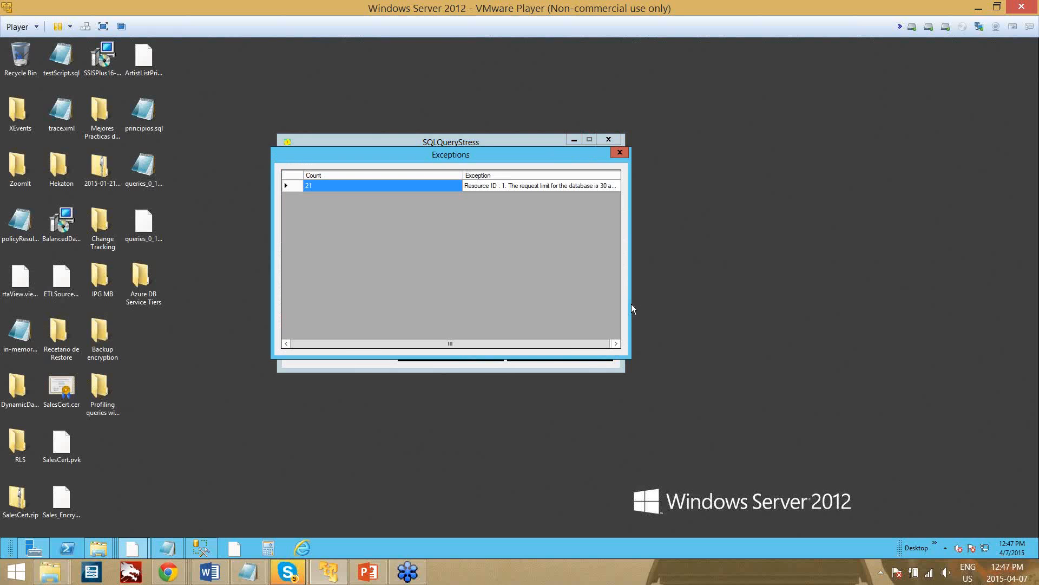
{"action": "left_click", "coordinate": [602, 344]}
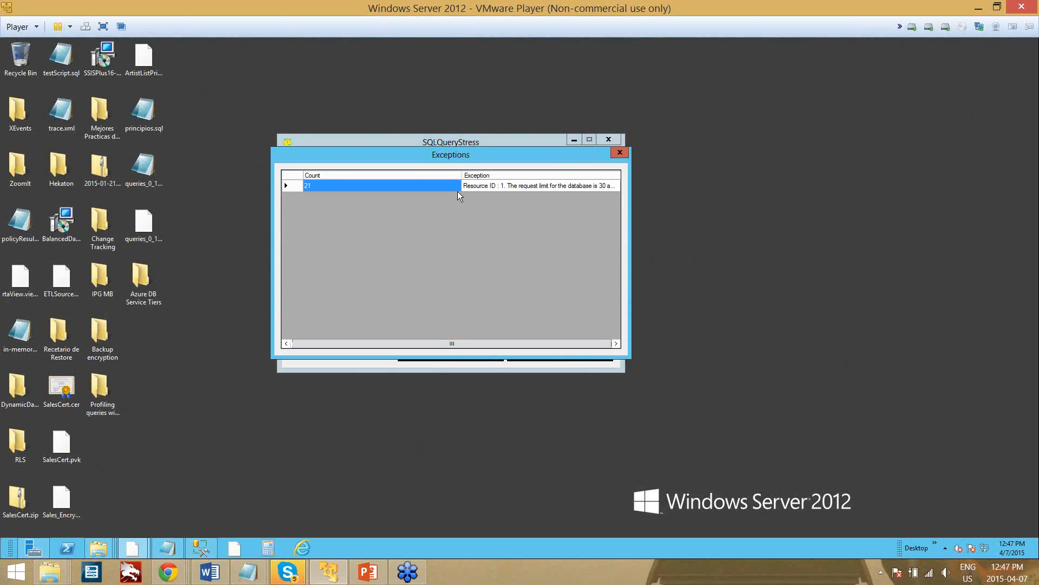
{"action": "left_click_drag", "start_coordinate": [462, 175], "coordinate": [334, 176]}
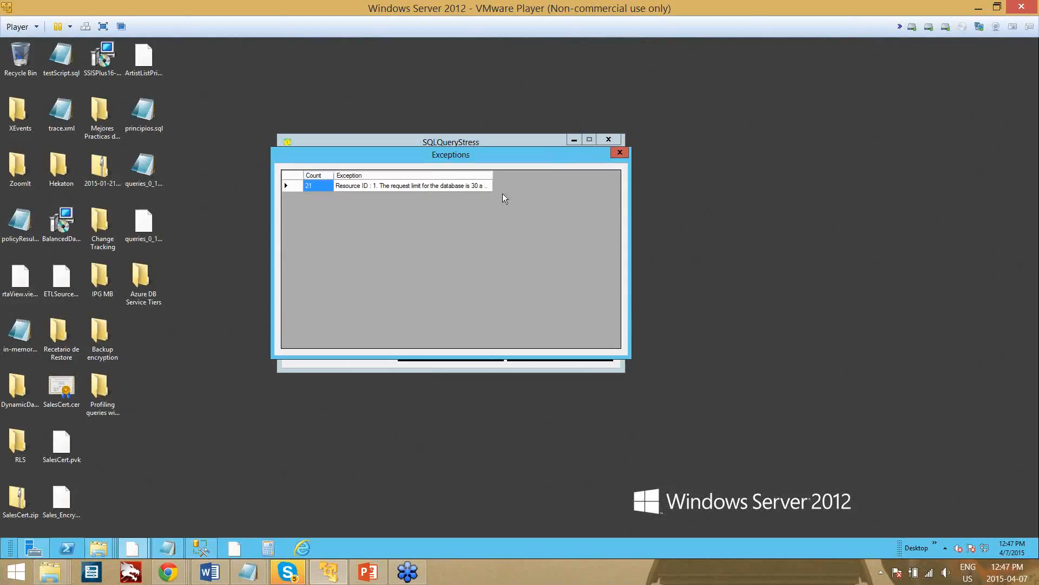
{"action": "double_click", "coordinate": [492, 174]}
{"action": "left_click", "coordinate": [482, 187]}
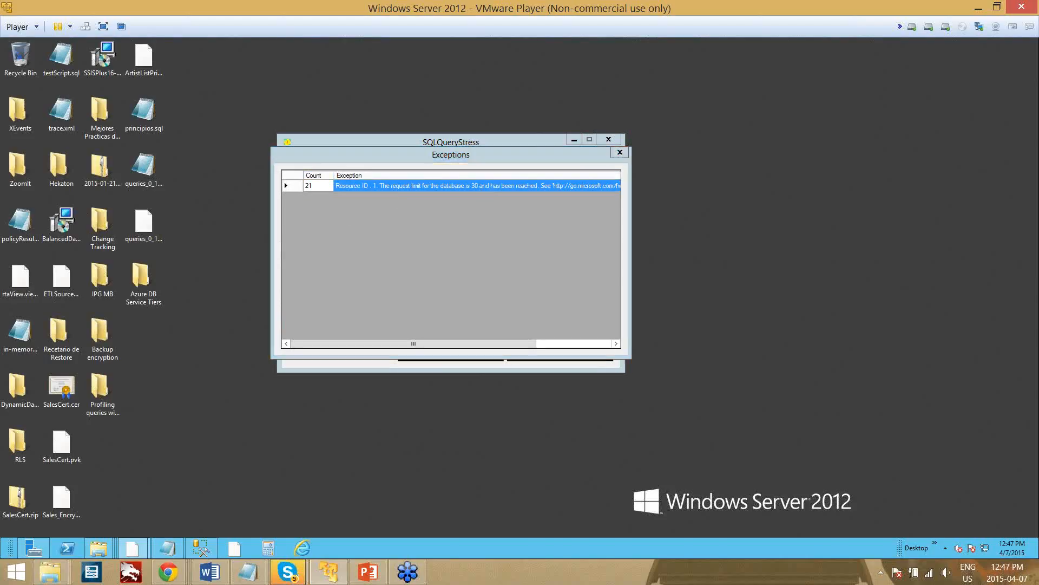
{"action": "key", "text": "ctrl+1"}
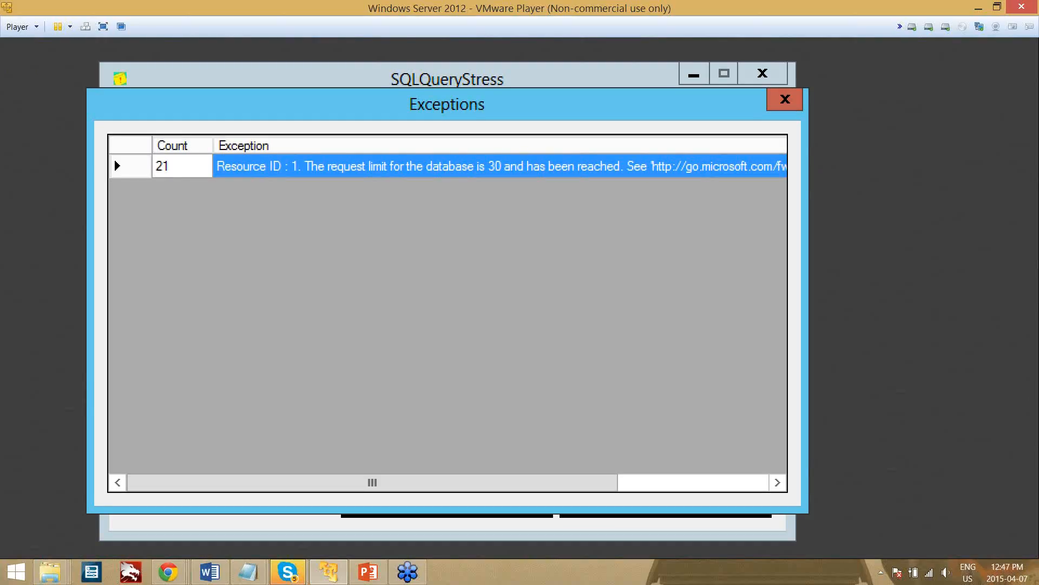
{"action": "key", "text": "Escape"}
{"action": "left_click_drag", "start_coordinate": [589, 144], "coordinate": [551, 164]}
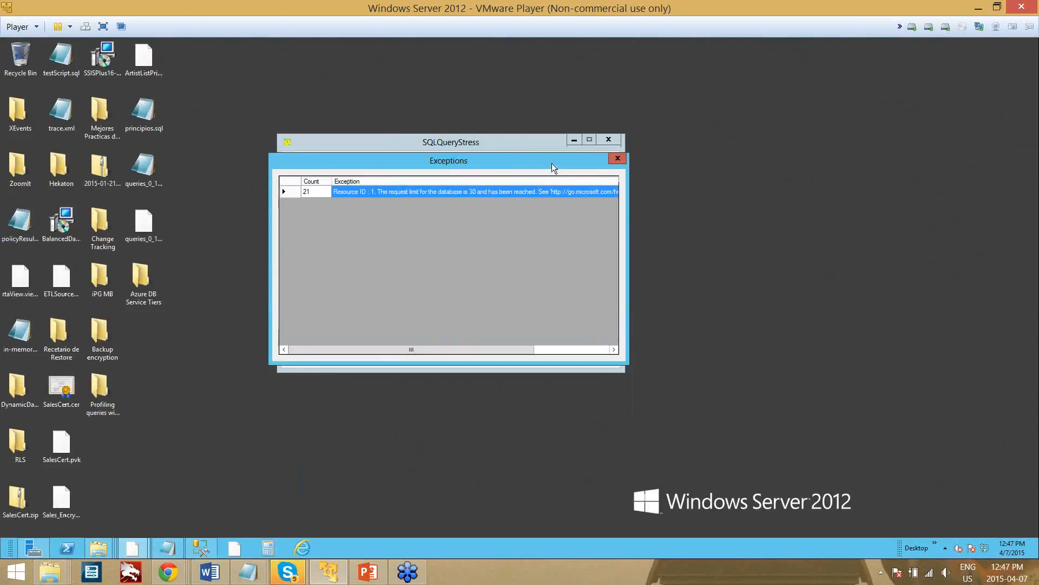
{"action": "left_click", "coordinate": [620, 161]}
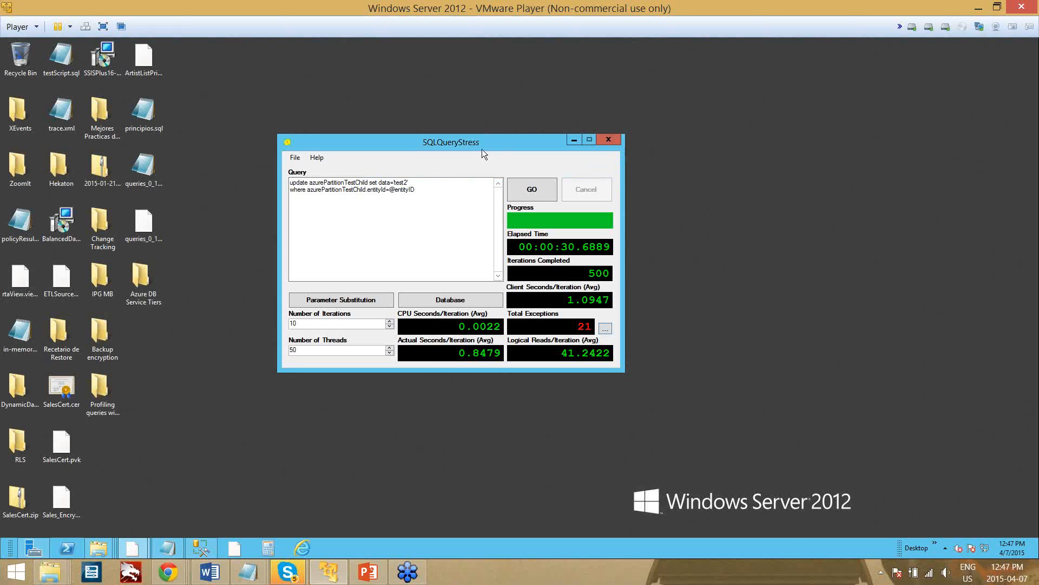
Open and run the S1 update load test, then place its results beside the basic-tier update results and compare them up close.
{"action": "left_click_drag", "start_coordinate": [483, 144], "coordinate": [220, 167]}
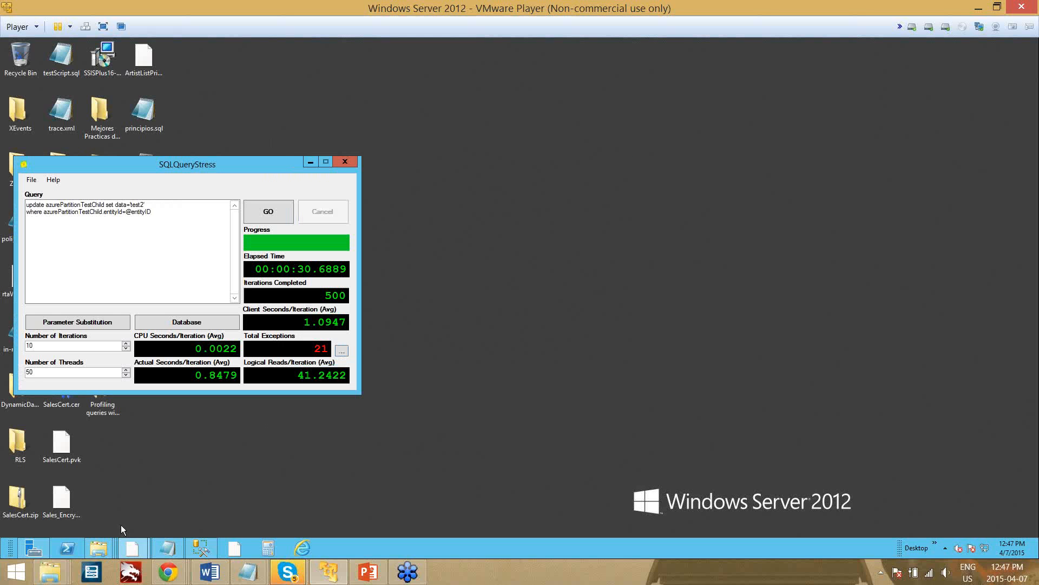
{"action": "left_click", "coordinate": [99, 548]}
{"action": "left_click", "coordinate": [394, 508]}
{"action": "left_click_drag", "start_coordinate": [603, 176], "coordinate": [583, 165]}
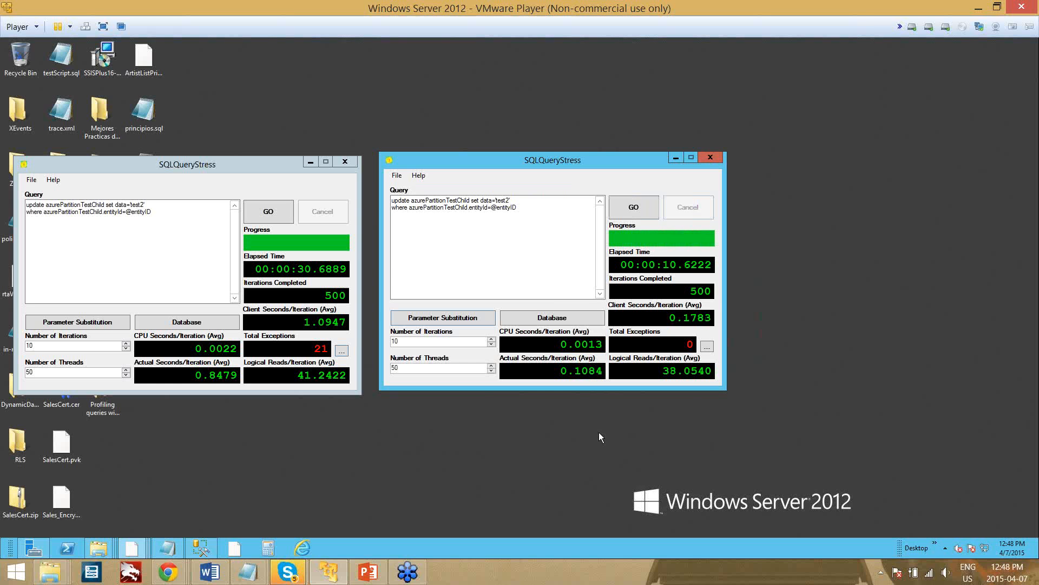
{"action": "left_click_drag", "start_coordinate": [239, 164], "coordinate": [388, 160]}
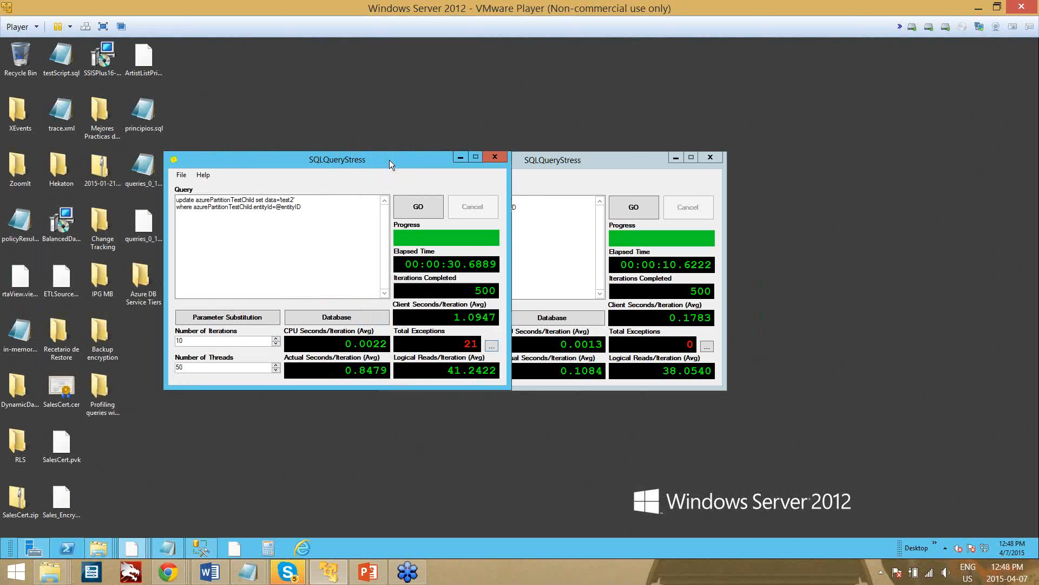
{"action": "key", "text": "ctrl+1"}
Switch to the Azure DB Service Tiers presentation in PowerPoint and present the Cloud-first slide full screen.
{"action": "left_click", "coordinate": [368, 572]}
{"action": "left_click_drag", "start_coordinate": [154, 365], "coordinate": [151, 417]}
{"action": "left_click", "coordinate": [123, 369]}
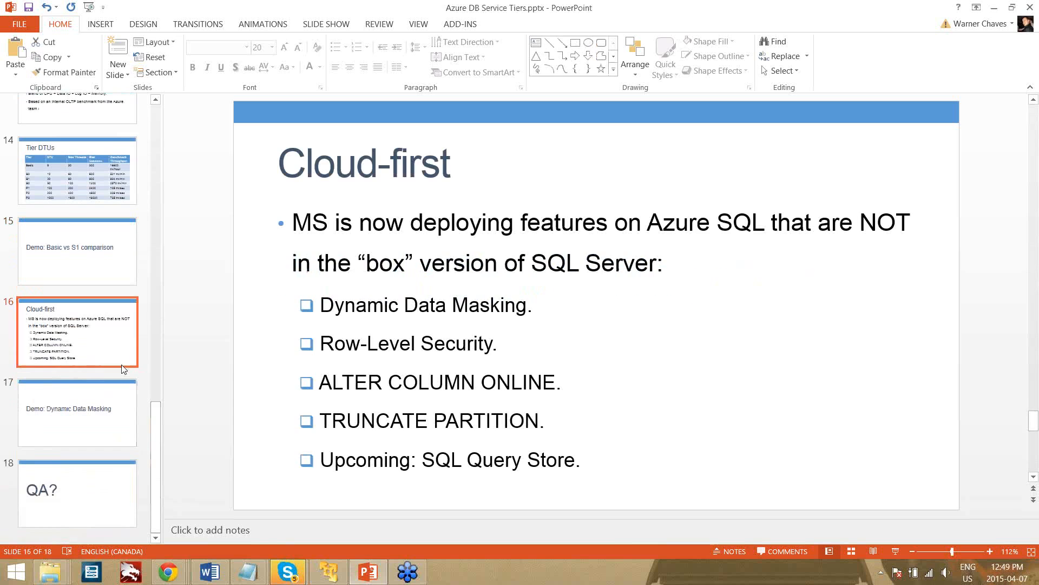
{"action": "left_click", "coordinate": [896, 551]}
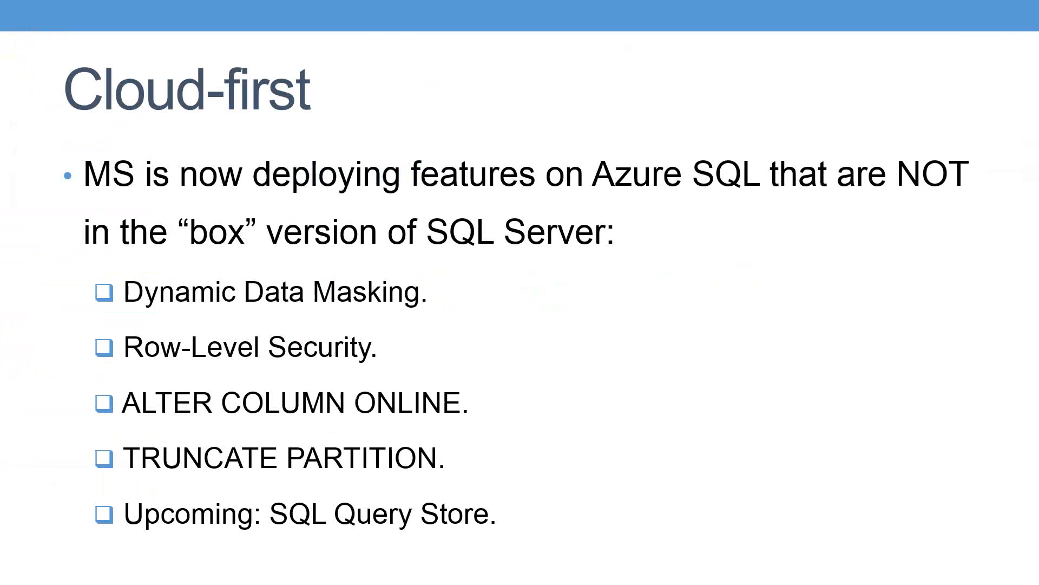
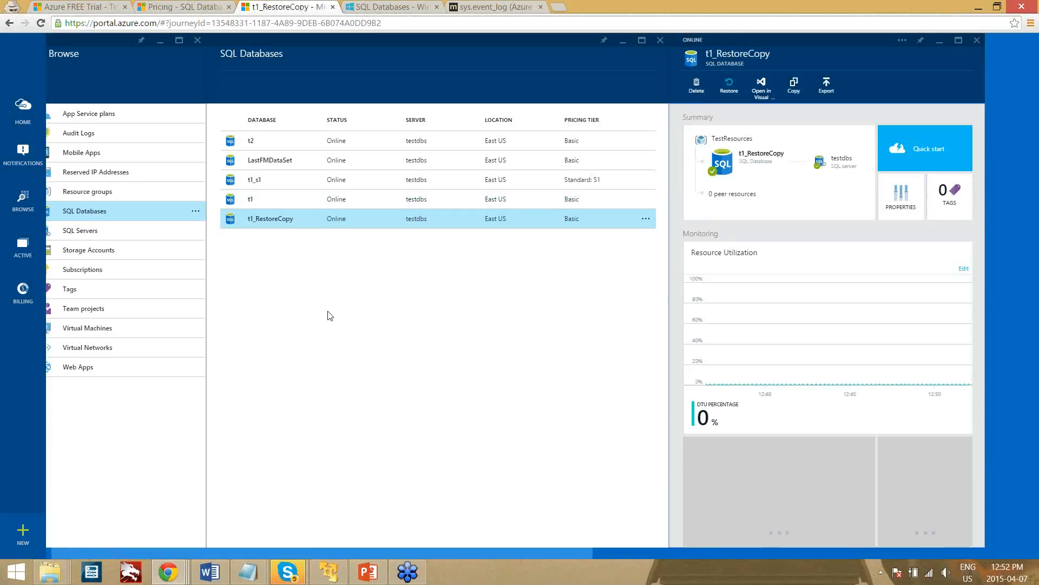
Open the LastFMDataSet database in the Azure portal and show its Dynamic Data Masking settings.
{"action": "left_click", "coordinate": [305, 163]}
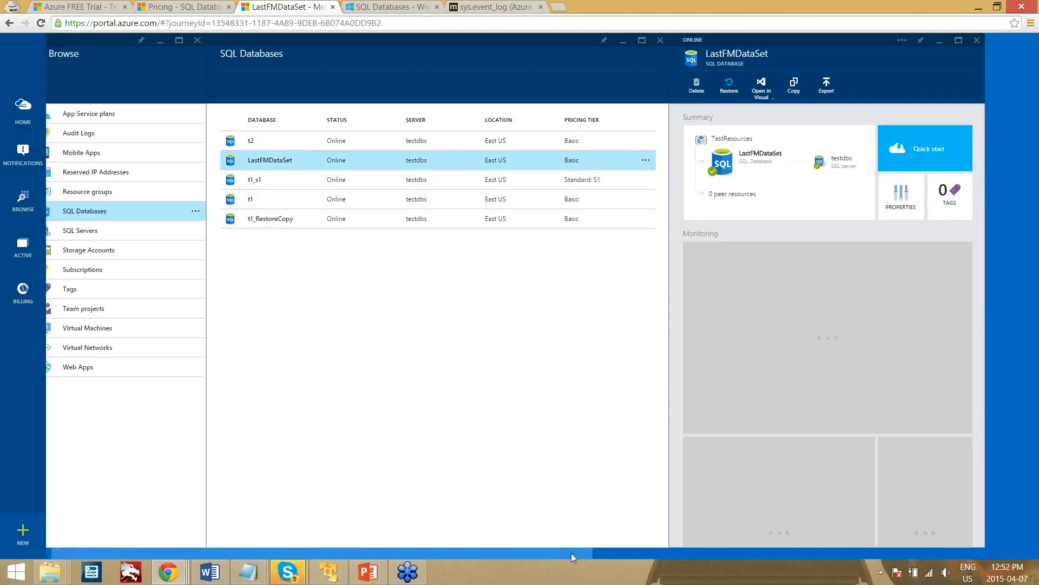
{"action": "scroll", "coordinate": [599, 555], "scroll_direction": "right", "scroll_amount": 3}
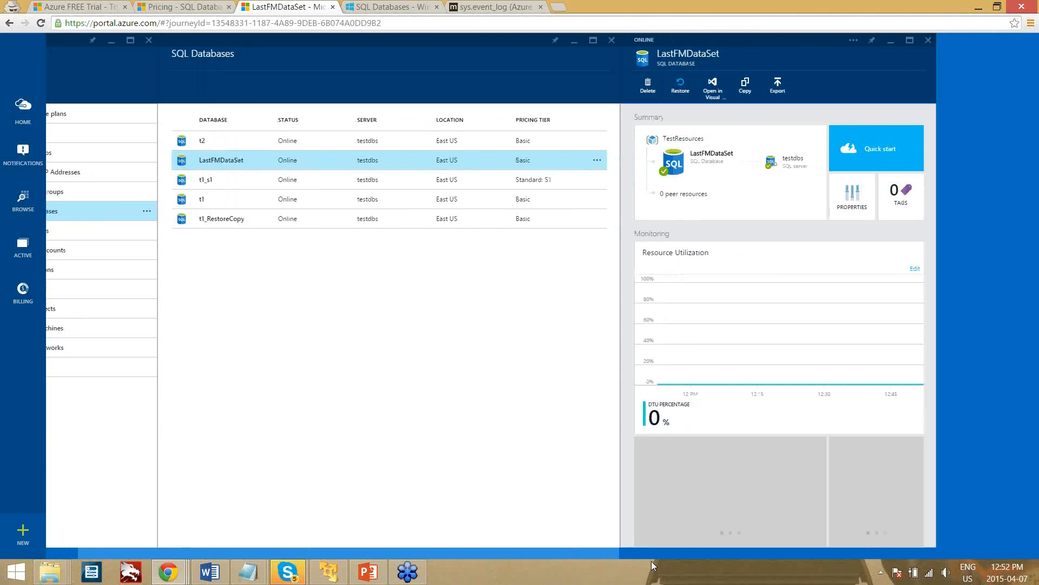
{"action": "scroll", "coordinate": [651, 561], "scroll_direction": "right", "scroll_amount": 5}
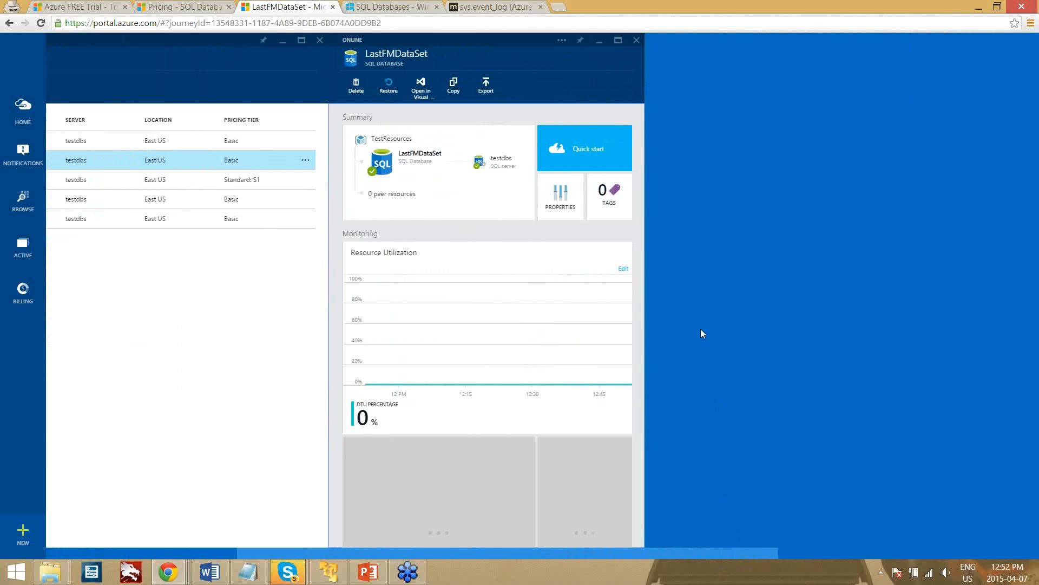
{"action": "scroll", "coordinate": [641, 217], "scroll_direction": "down", "scroll_amount": 1}
{"action": "left_click_drag", "start_coordinate": [641, 231], "coordinate": [645, 388]}
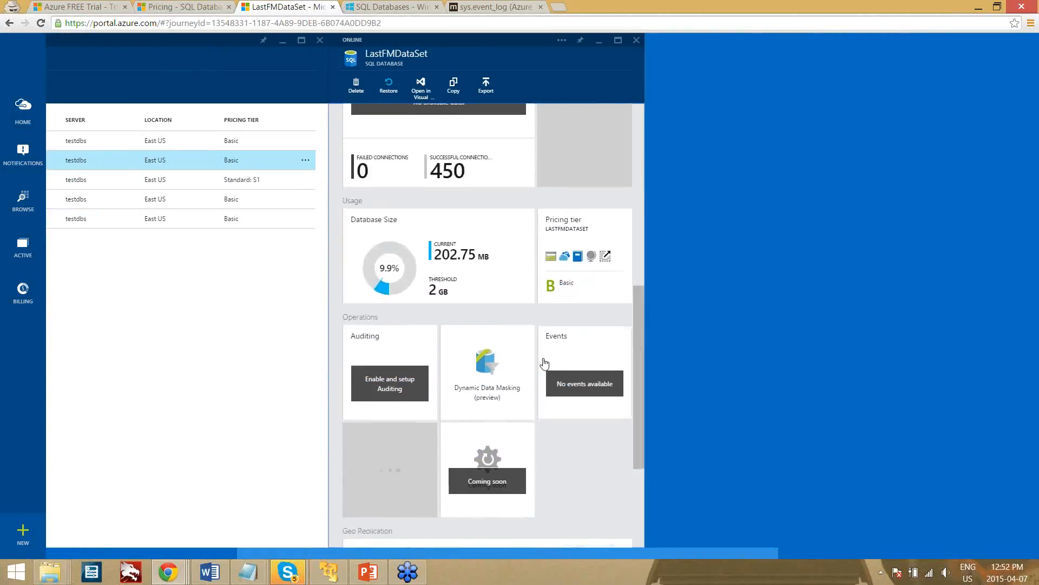
{"action": "left_click", "coordinate": [495, 366]}
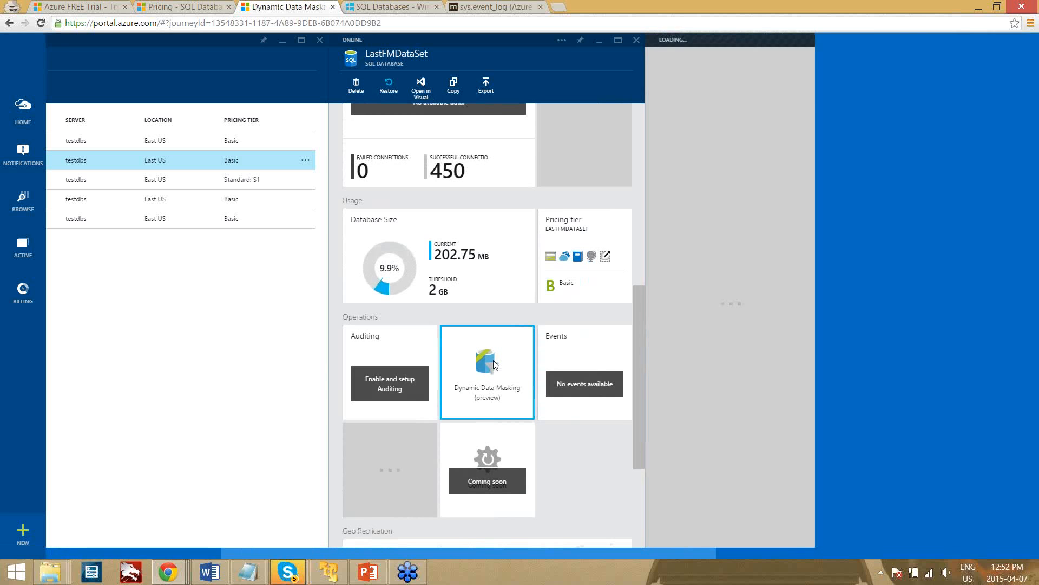
{"action": "left_click_drag", "start_coordinate": [689, 550], "coordinate": [747, 543]}
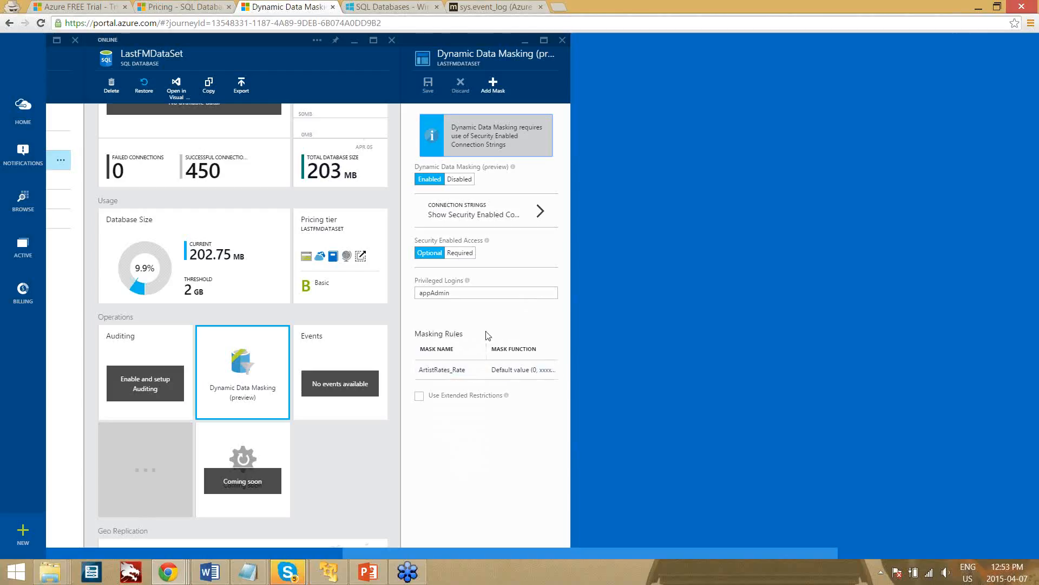
Open the ArtistRates_Rate masking rule and review the available masking field formats, keeping the default value format.
{"action": "left_click", "coordinate": [483, 375]}
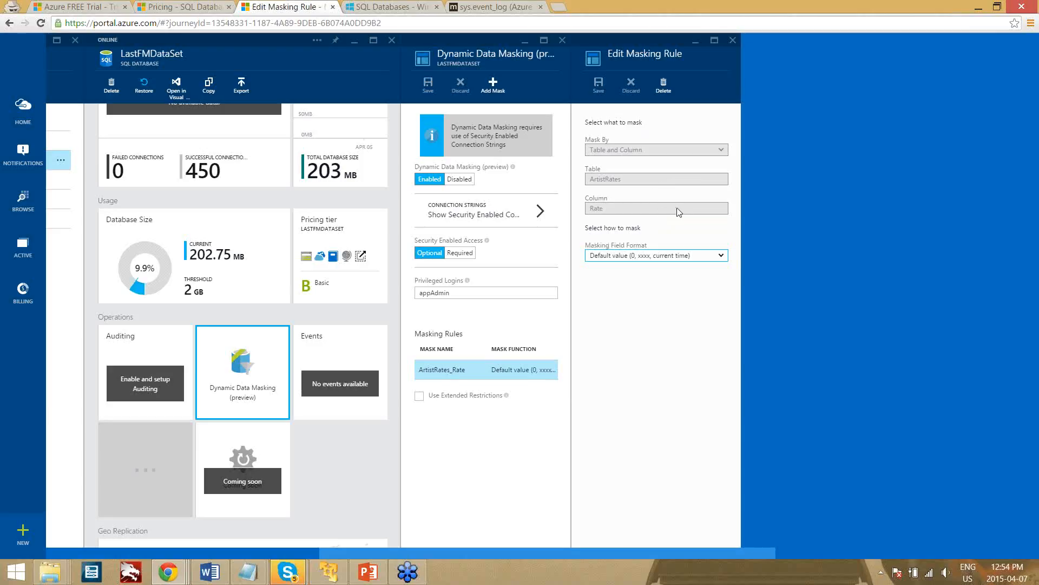
{"action": "left_click", "coordinate": [721, 256]}
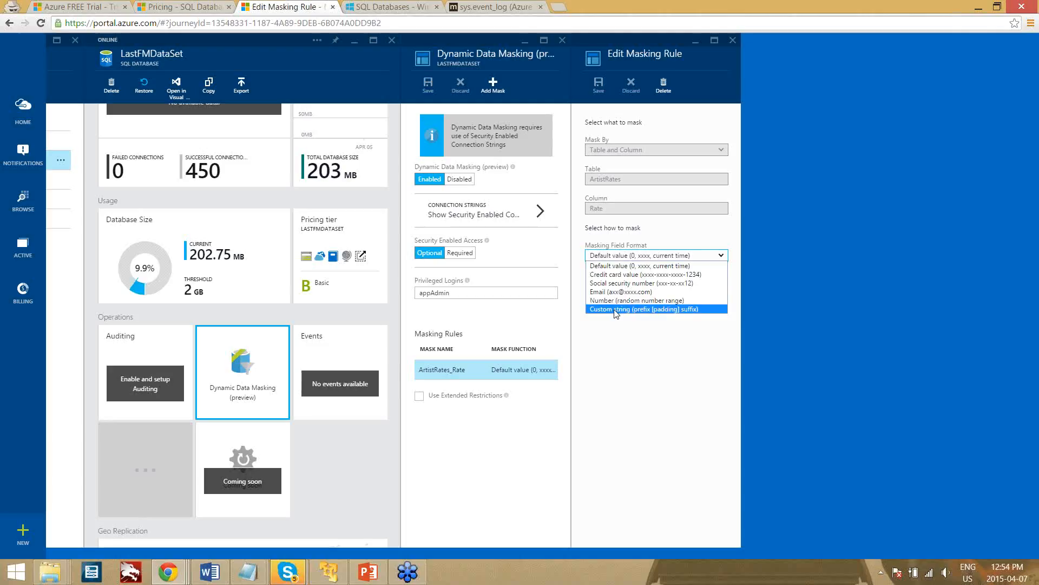
{"action": "left_click", "coordinate": [634, 377]}
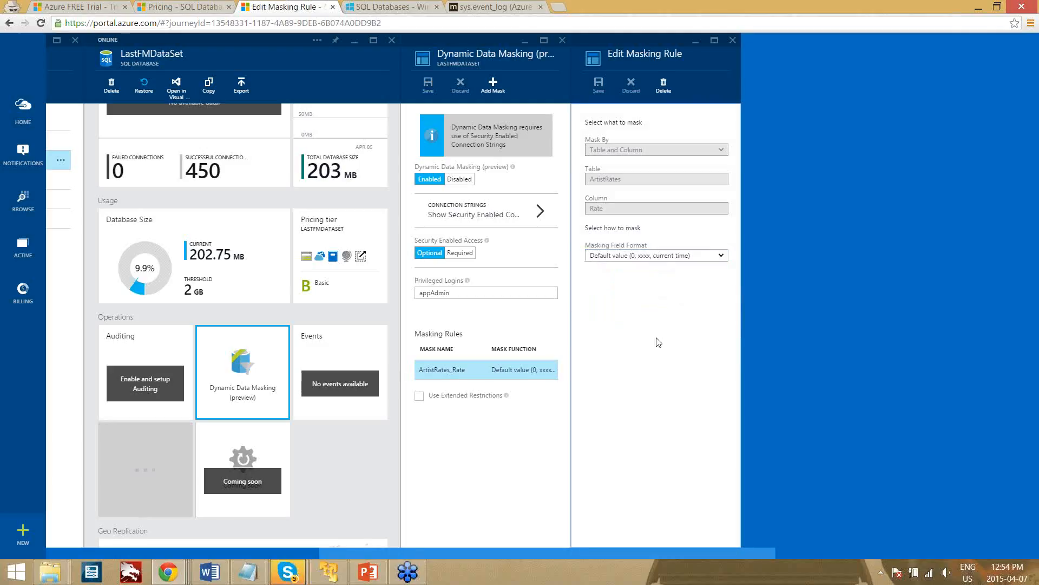
Switch to the Windows Server 2012 virtual machine, minimize the SQLQueryStress windows and bring up SQL Server Management Studio.
{"action": "left_click", "coordinate": [331, 573]}
{"action": "left_click", "coordinate": [502, 158]}
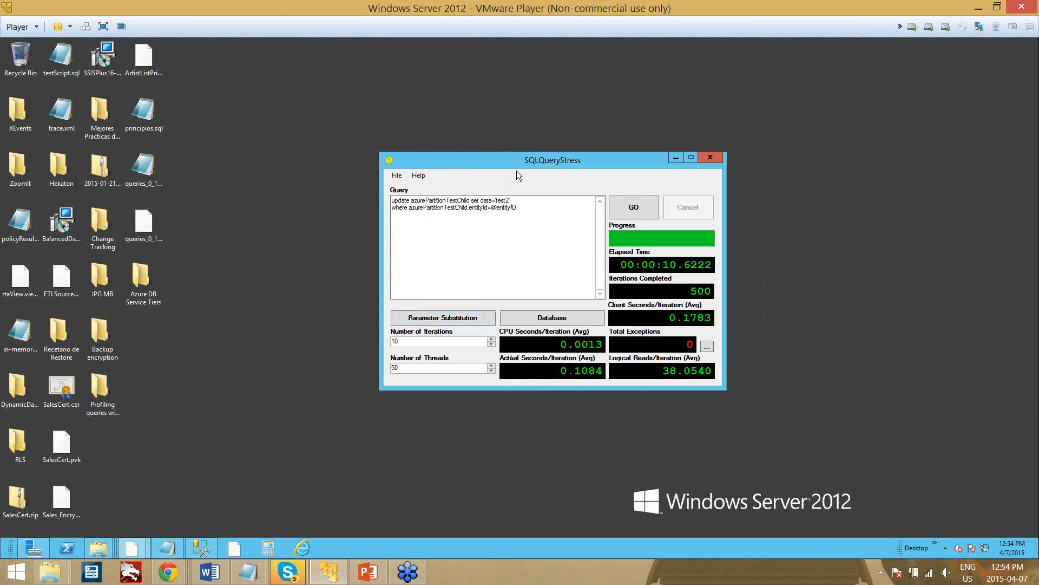
{"action": "left_click", "coordinate": [675, 159]}
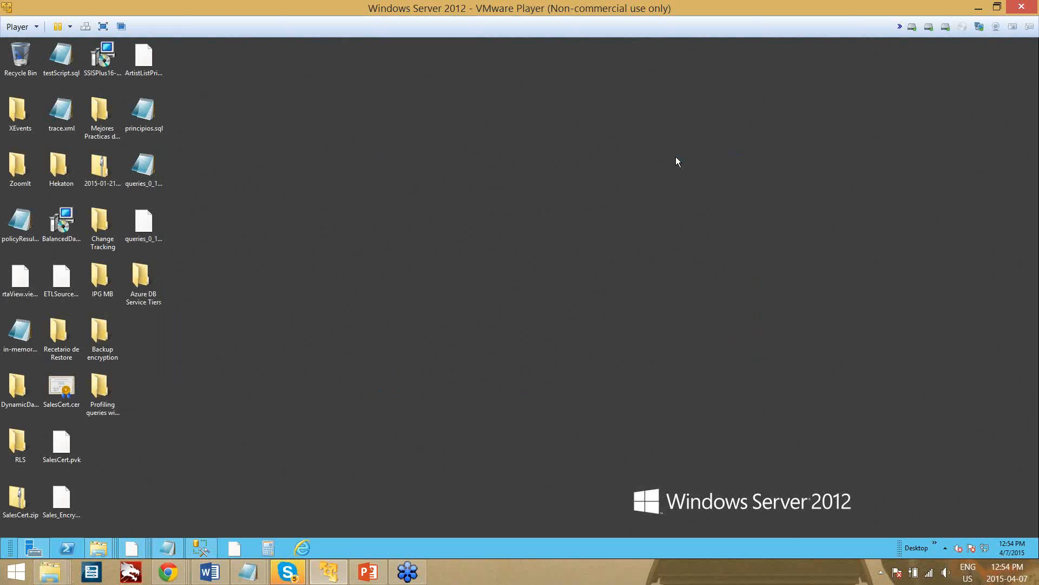
{"action": "left_click", "coordinate": [201, 550]}
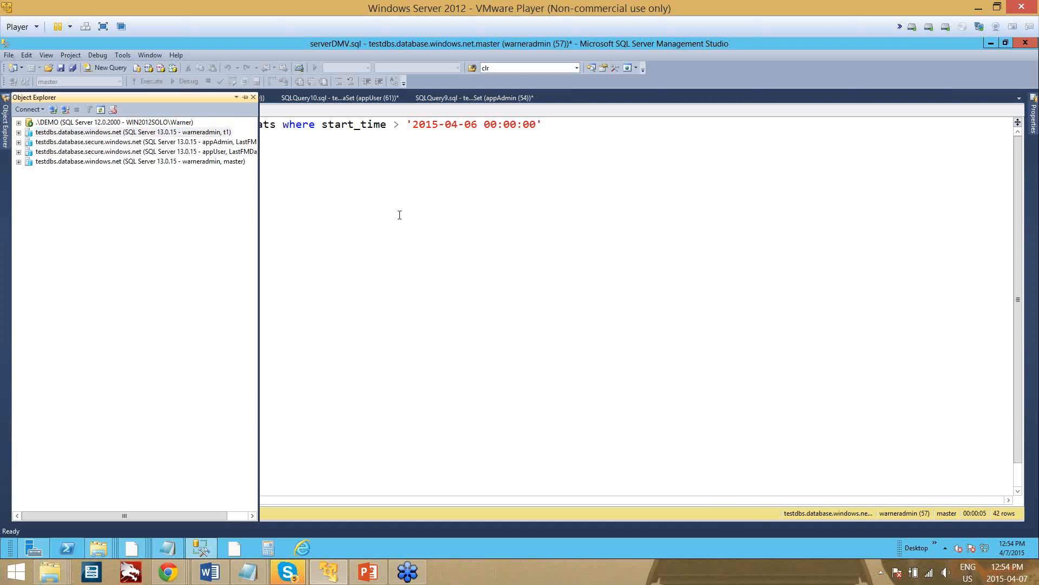
Run select * from ArtistRates in the appAdmin query window, reconnecting as needed, and inspect the Rate values up close.
{"action": "left_click", "coordinate": [330, 97]}
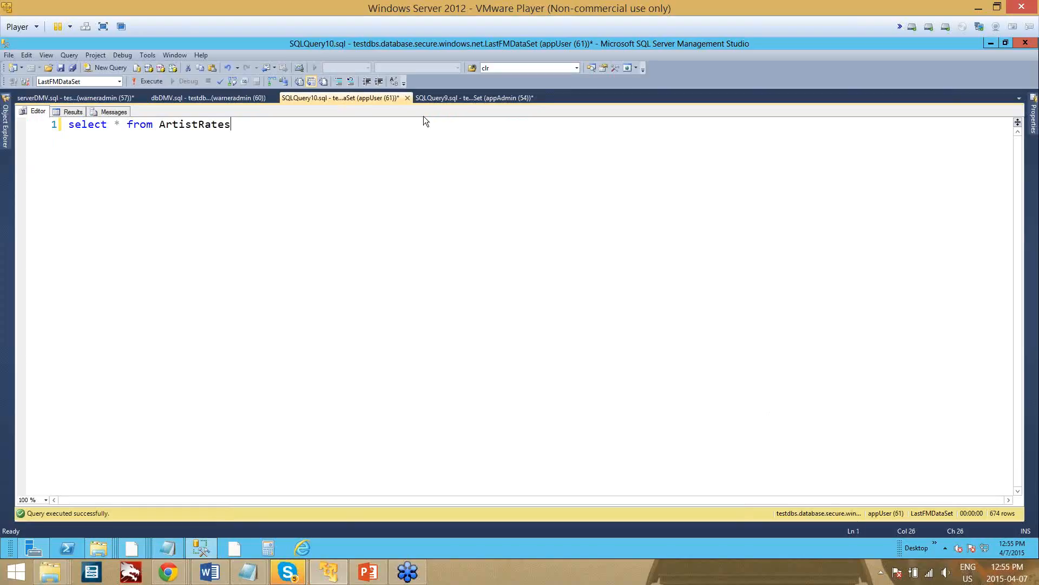
{"action": "left_click", "coordinate": [459, 99]}
{"action": "left_click", "coordinate": [241, 128]}
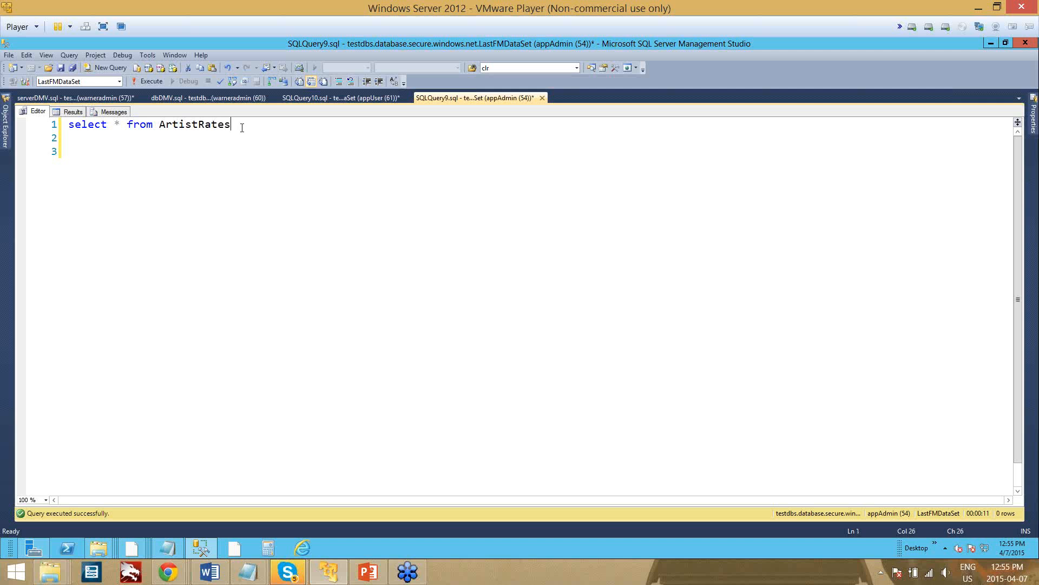
{"action": "left_click", "coordinate": [145, 81]}
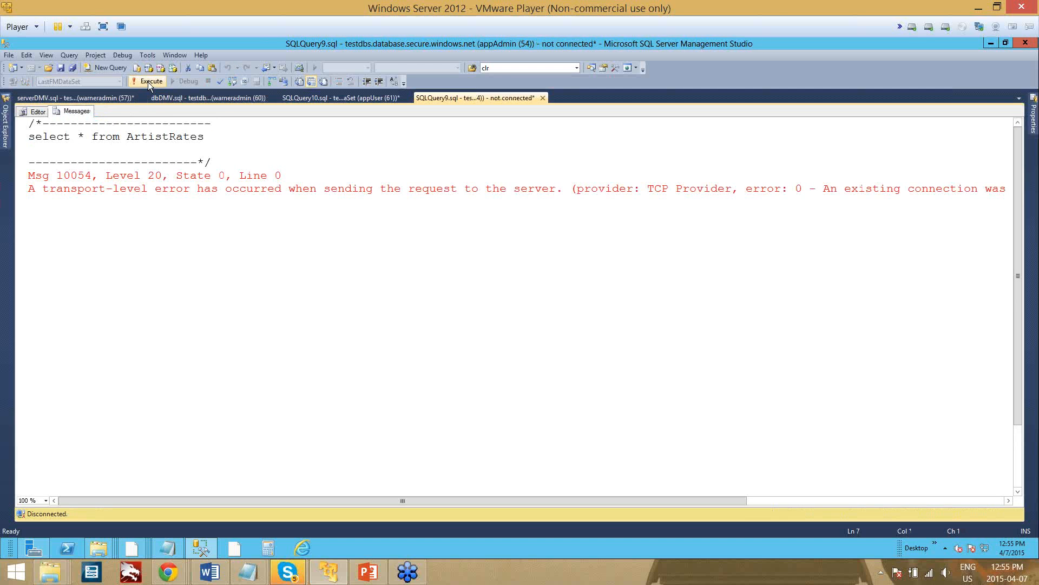
{"action": "left_click", "coordinate": [147, 82]}
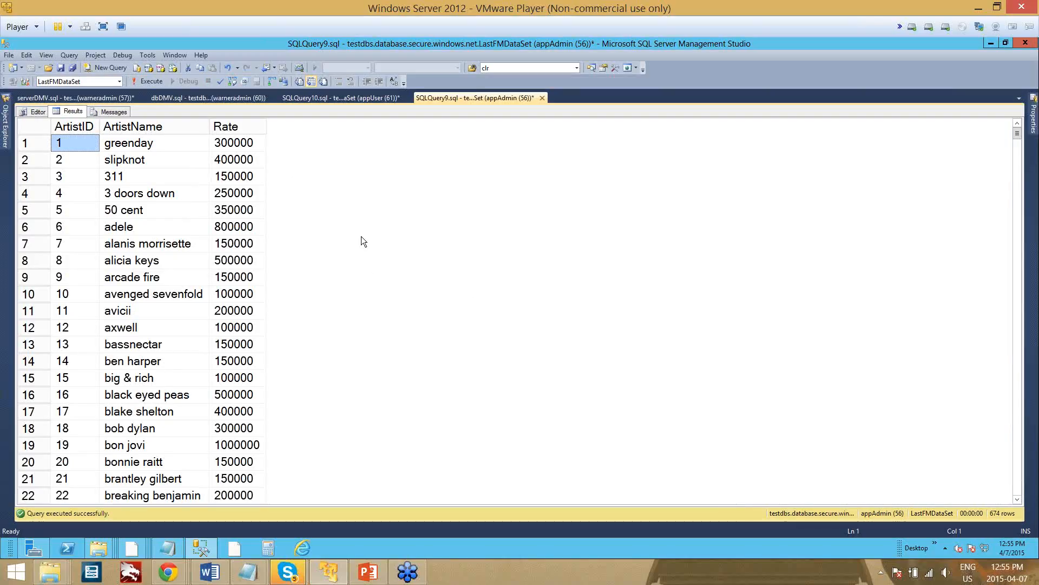
{"action": "key", "text": "super+plus"}
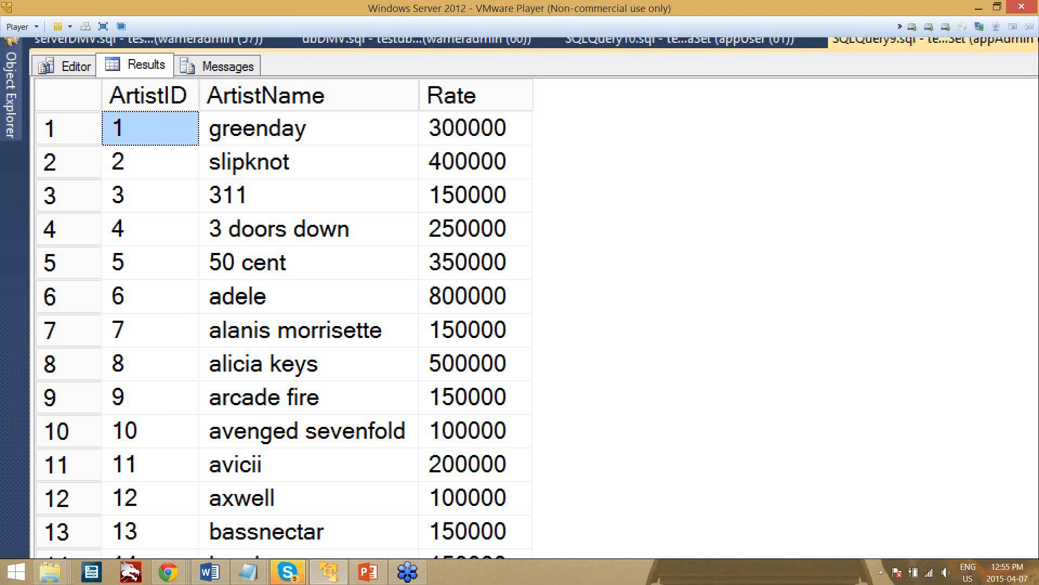
{"action": "key", "text": "super+minus"}
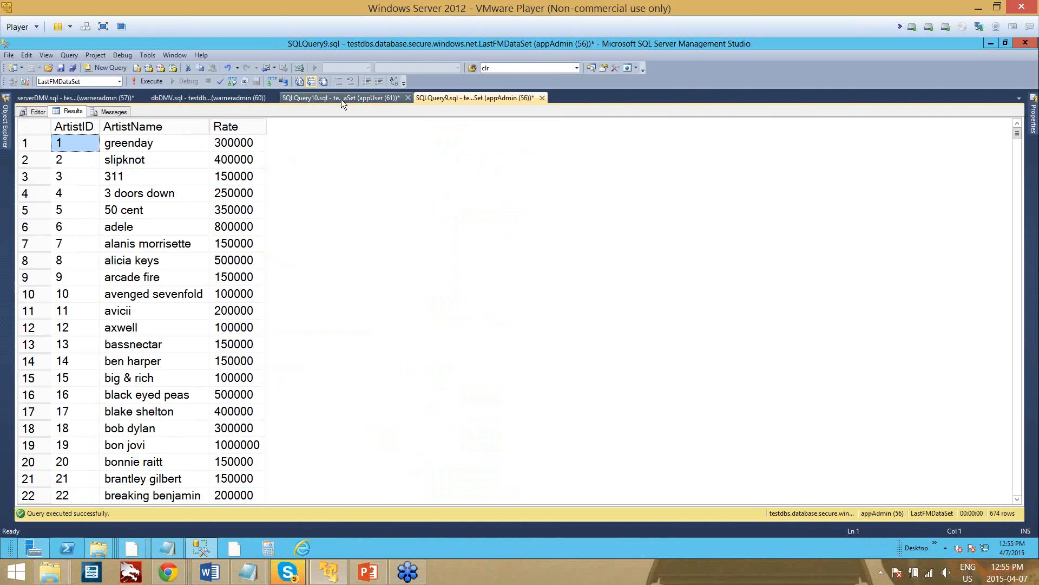
Run select * from ArtistRates in the appUser query window and outline the Rate column in a zoomed view of the results.
{"action": "left_click", "coordinate": [341, 99]}
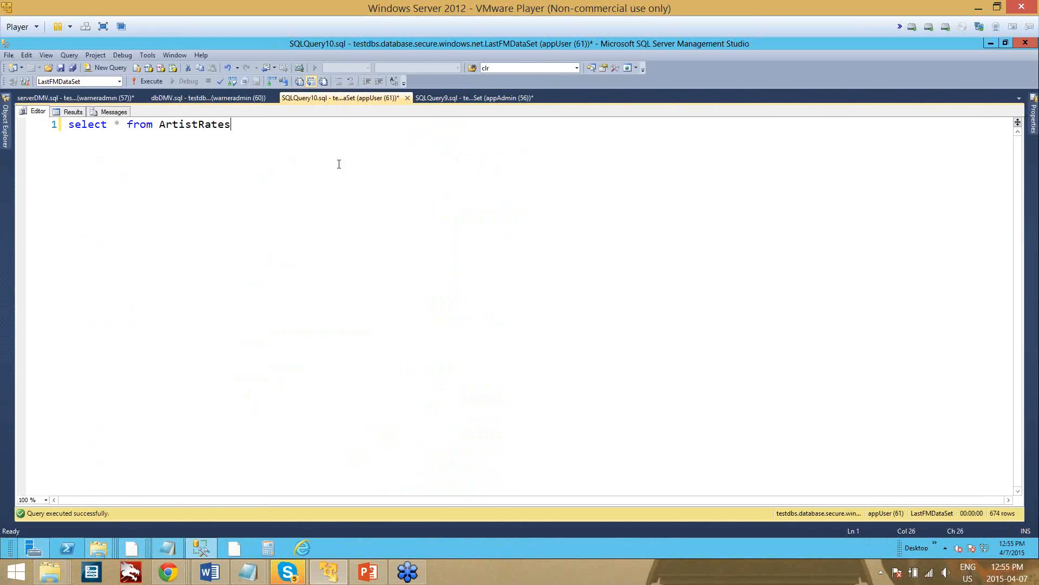
{"action": "left_click", "coordinate": [148, 80]}
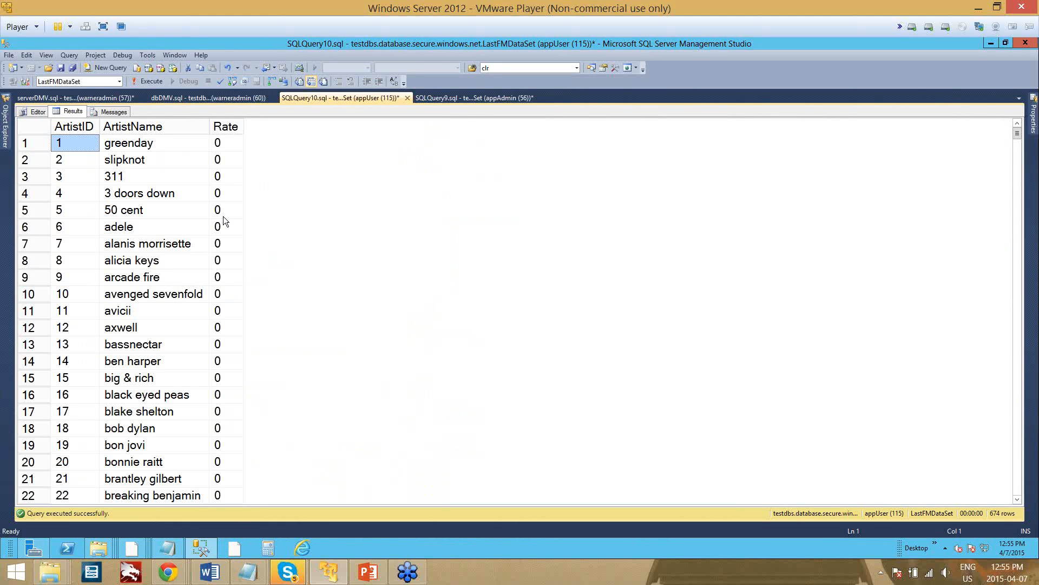
{"action": "key", "text": "ctrl+1"}
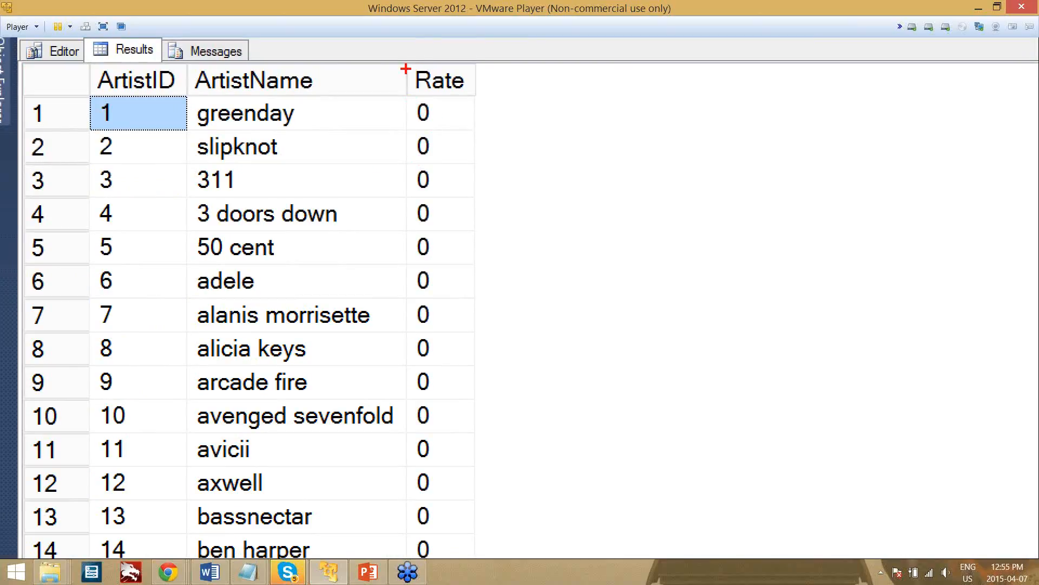
{"action": "mouse_move", "coordinate": [406, 60]}
{"action": "left_mouse_down"}
{"action": "mouse_move", "coordinate": [474, 169]}
{"action": "mouse_move", "coordinate": [469, 539]}
{"action": "left_mouse_up"}
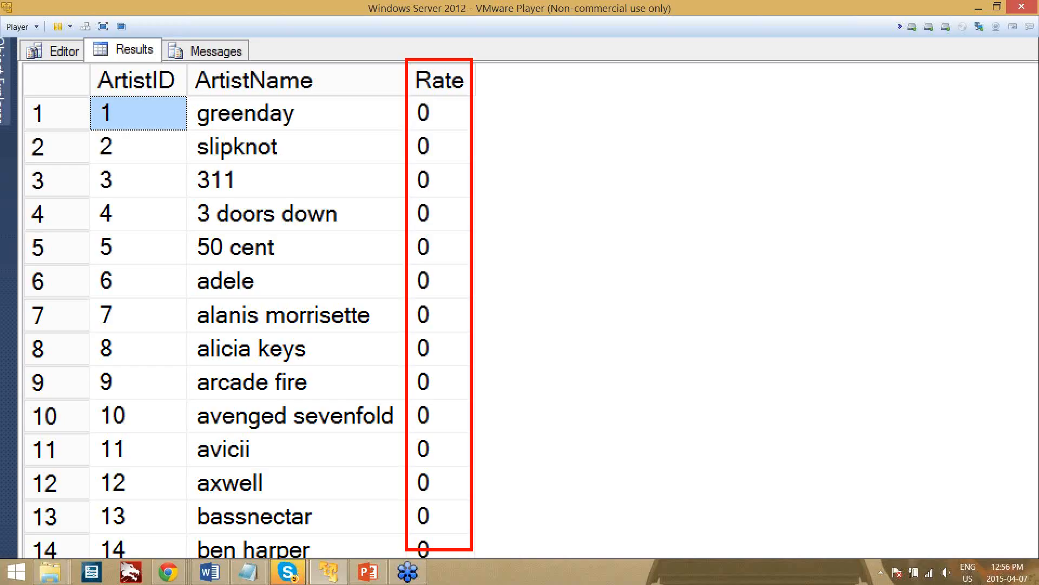
{"action": "key", "text": "Escape"}
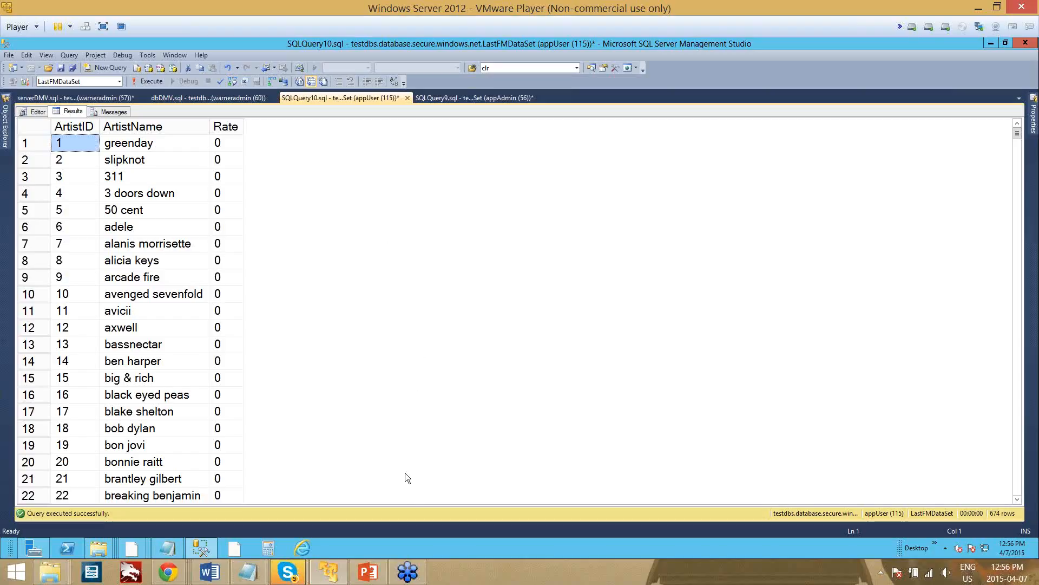
Switch back to the PowerPoint presentation and present the closing QA? slide full screen.
{"action": "left_click", "coordinate": [372, 575]}
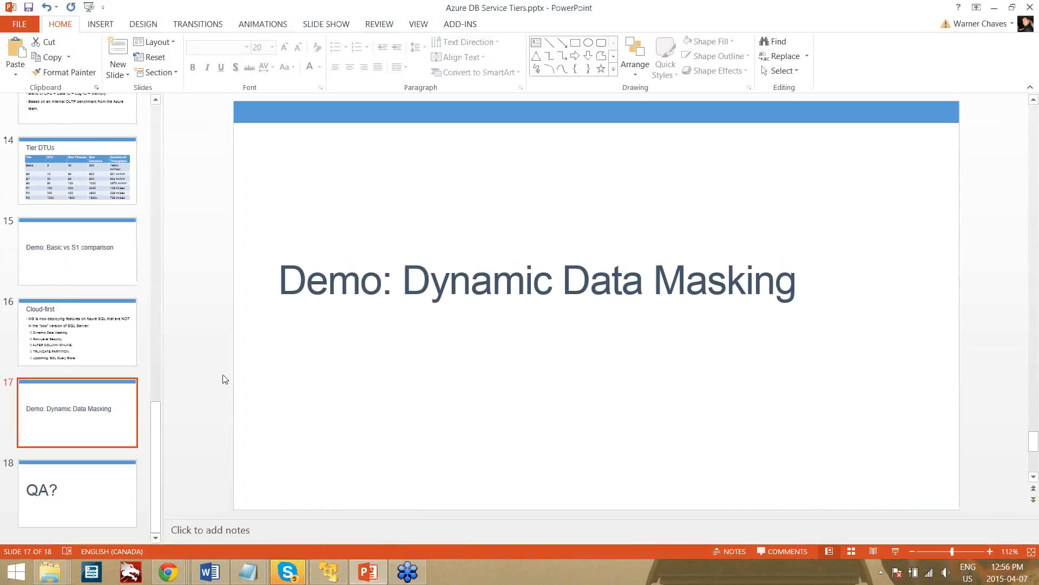
{"action": "left_click", "coordinate": [67, 485]}
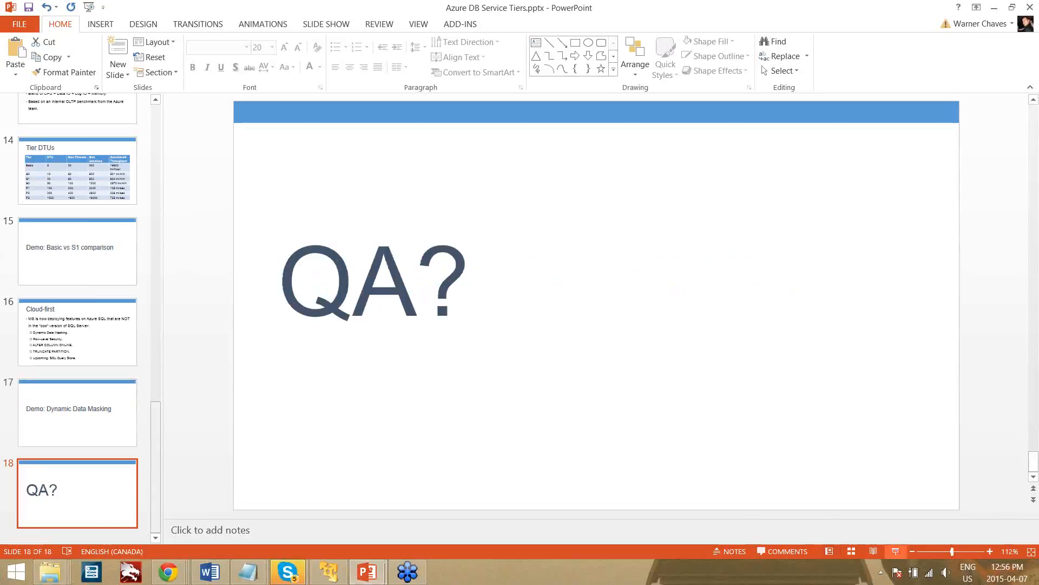
{"action": "left_click", "coordinate": [895, 552]}
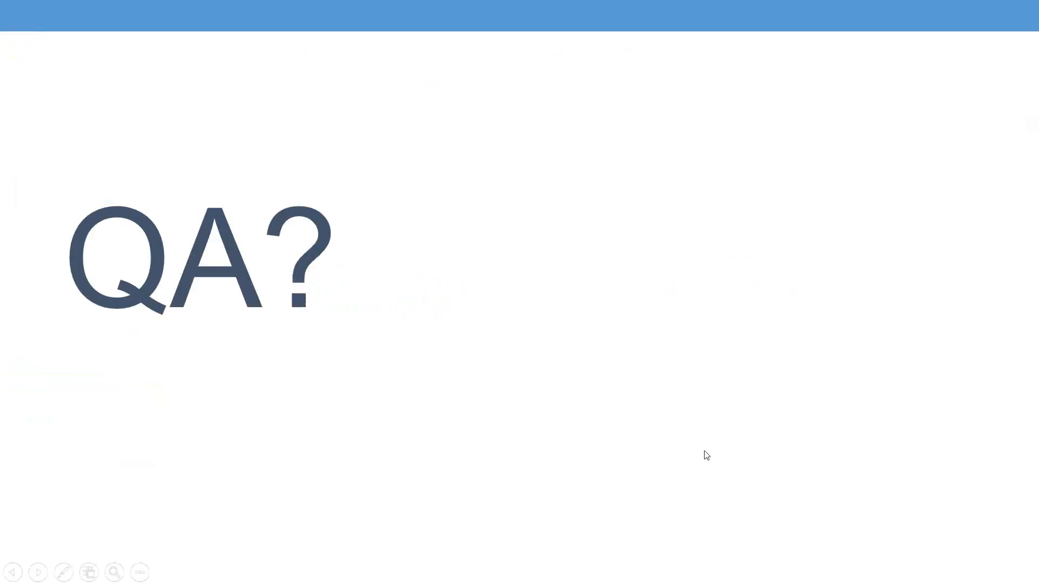